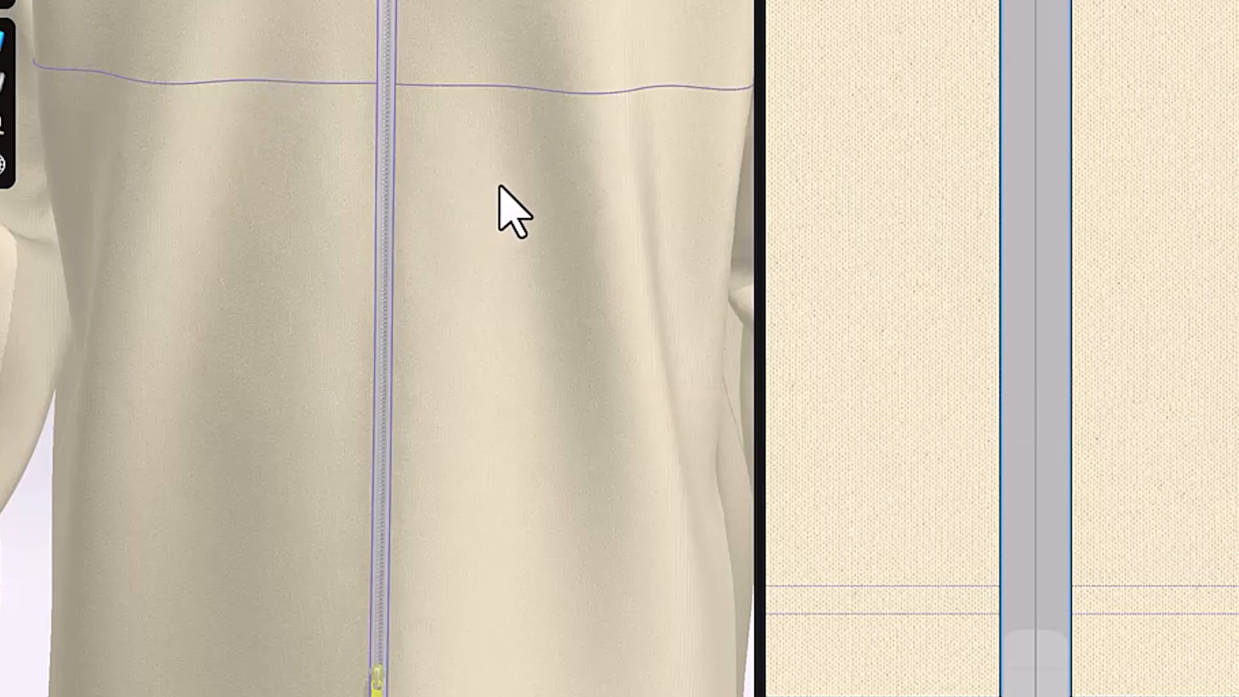
right_drag(447, 346, 453, 282)
drag(481, 257, 512, 255)
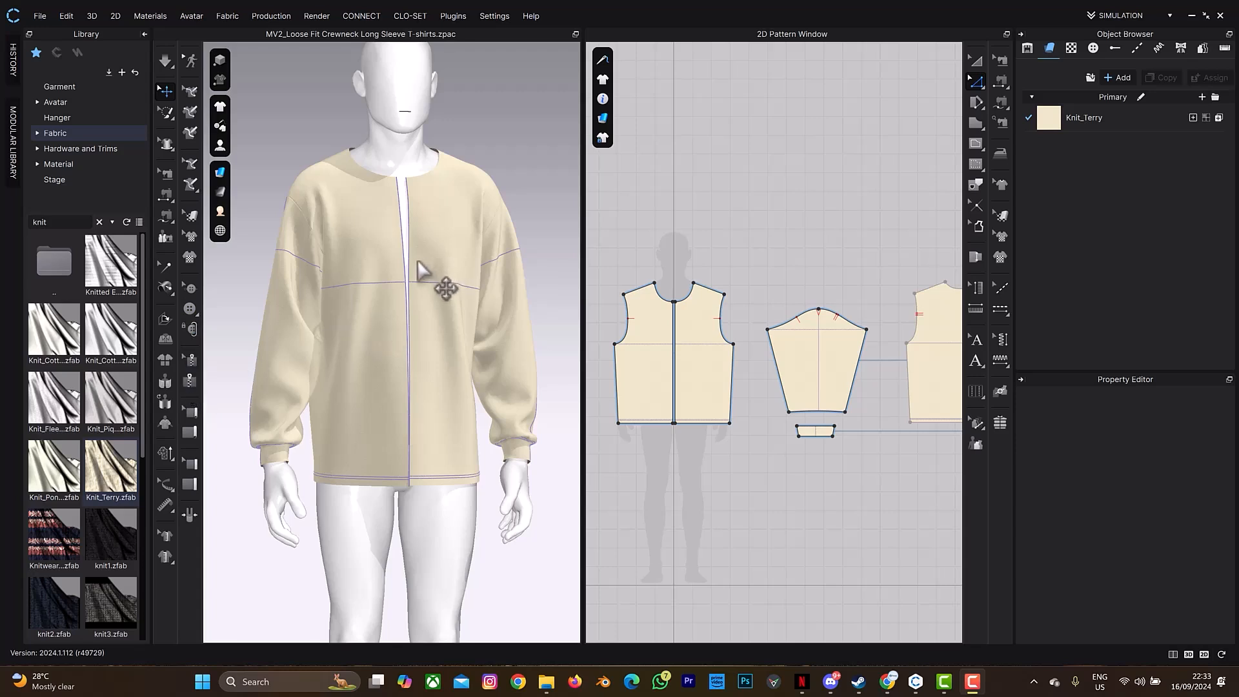
- Start a zipper and draw its first side along the left-hand front pattern's centre edge, from the neckline to the hem
click(190, 378)
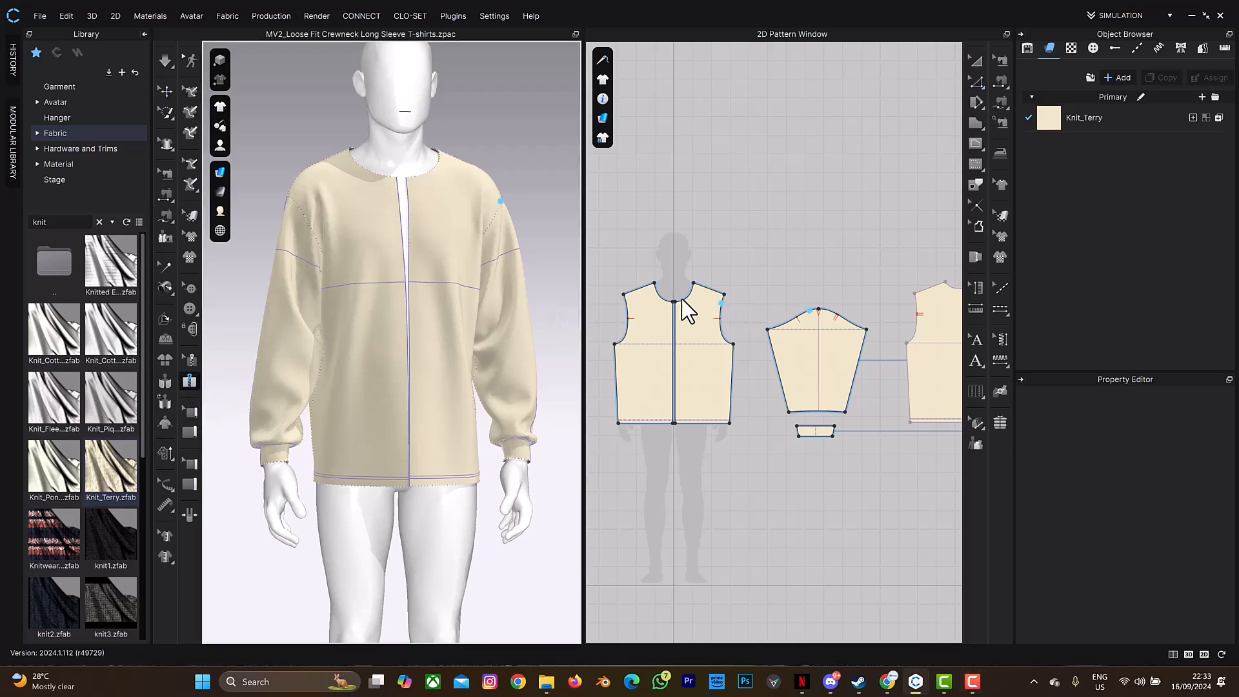
scroll(684, 312, up, 5)
middle_drag(676, 336, 752, 268)
click(737, 237)
click(743, 599)
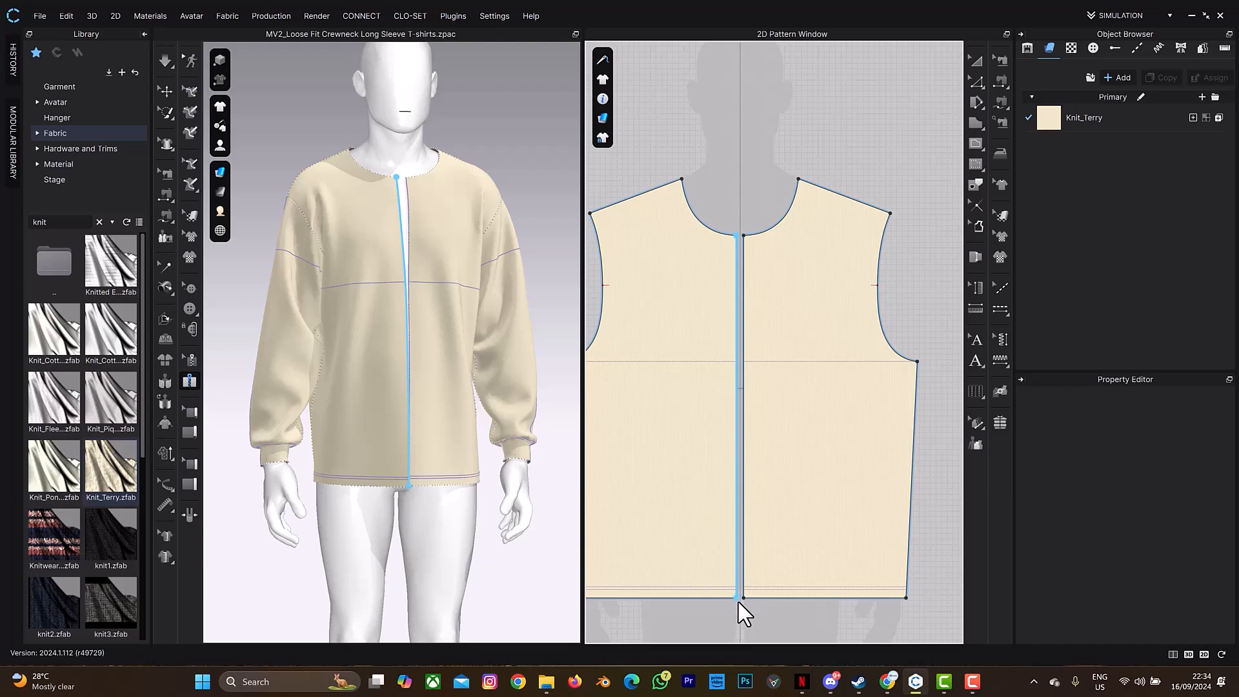
double_click(738, 602)
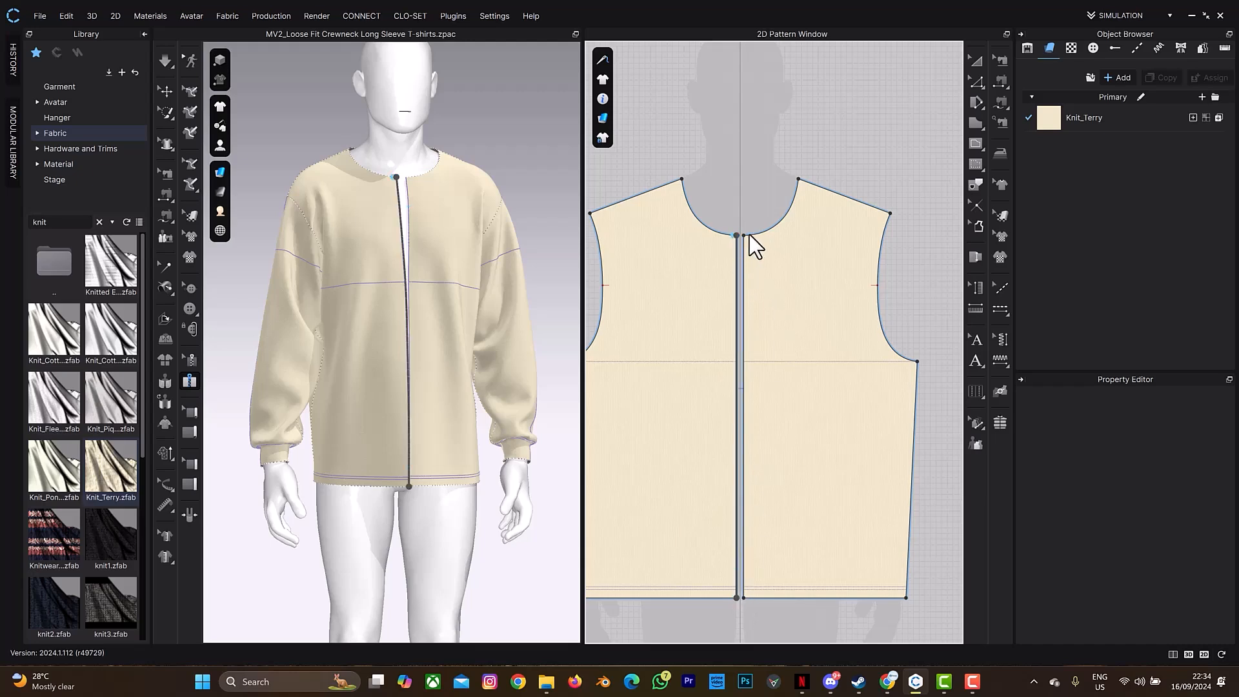
- Draw the zipper's second side along the right-hand front pattern's centre edge from neckline to hem and complete the zipper
scroll(747, 235, up, 4)
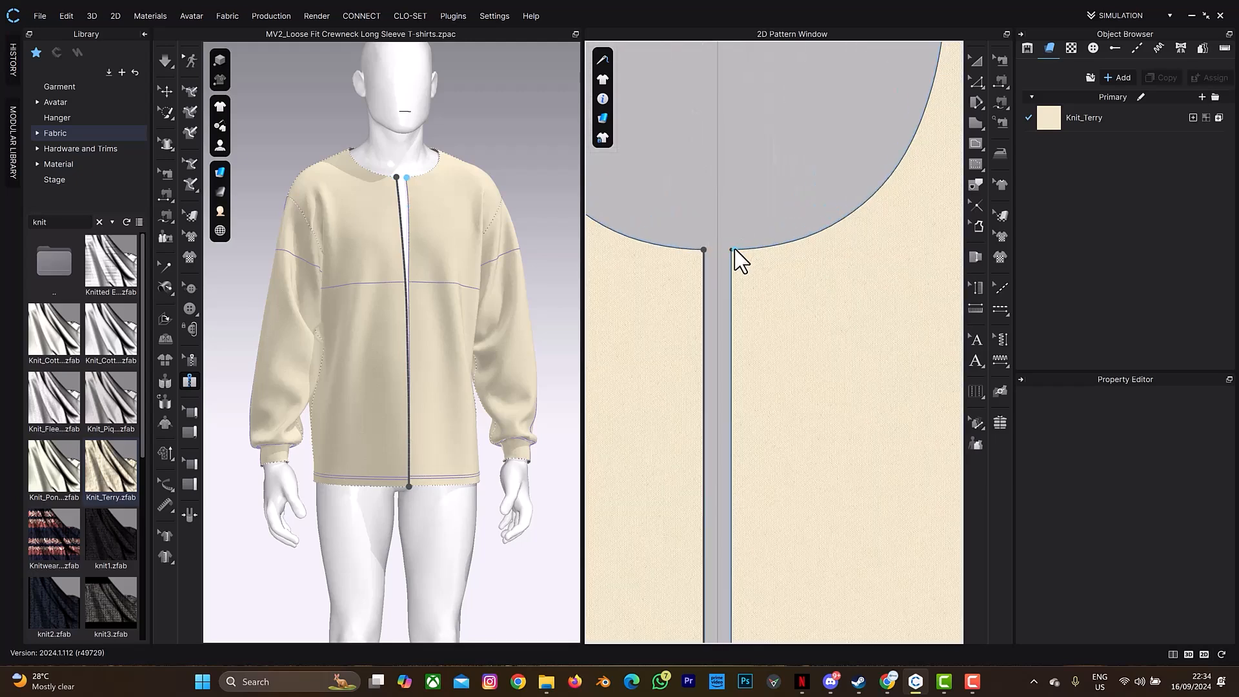
click(733, 250)
click(757, 451)
scroll(758, 452, down, 4)
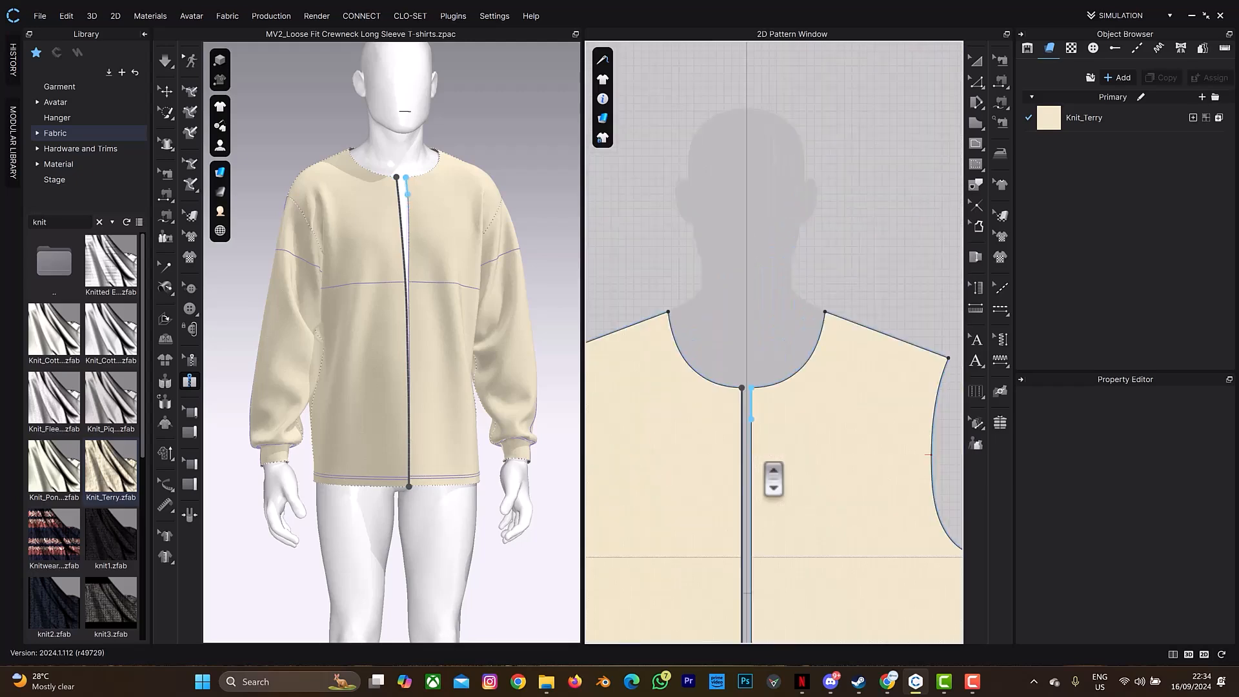
middle_drag(814, 520, 846, 272)
scroll(814, 425, up, 3)
scroll(791, 508, up, 3)
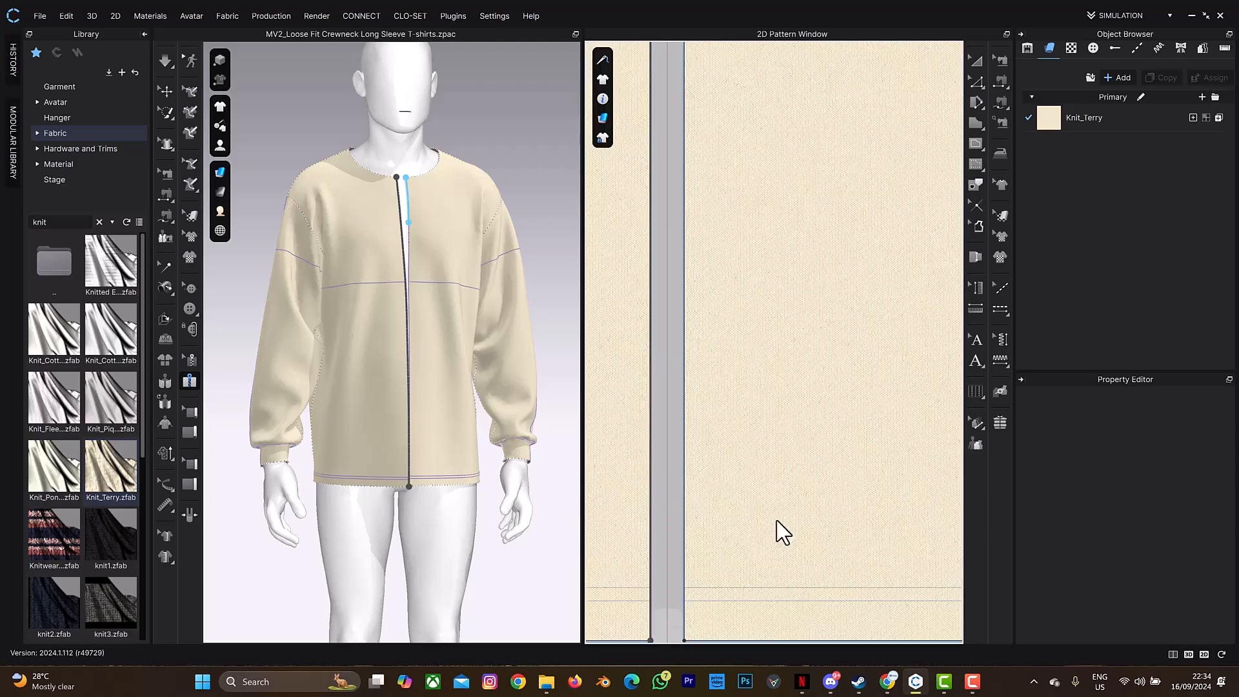
middle_drag(769, 543, 801, 459)
click(730, 483)
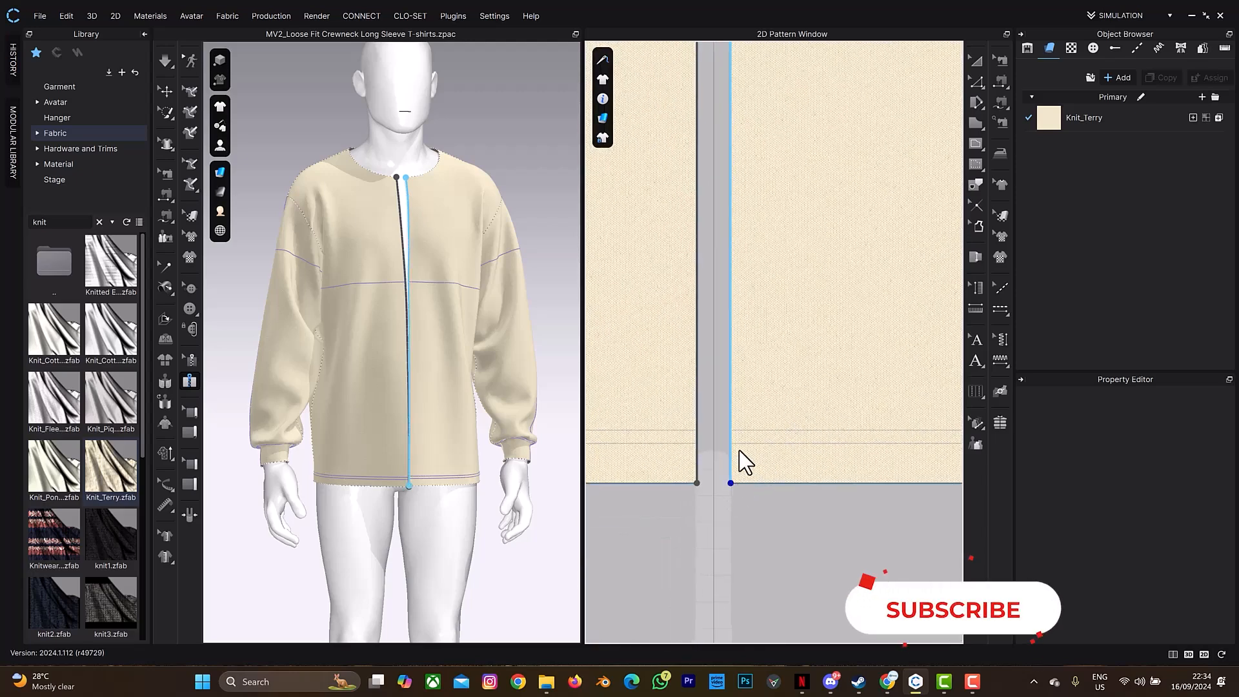
key(Return)
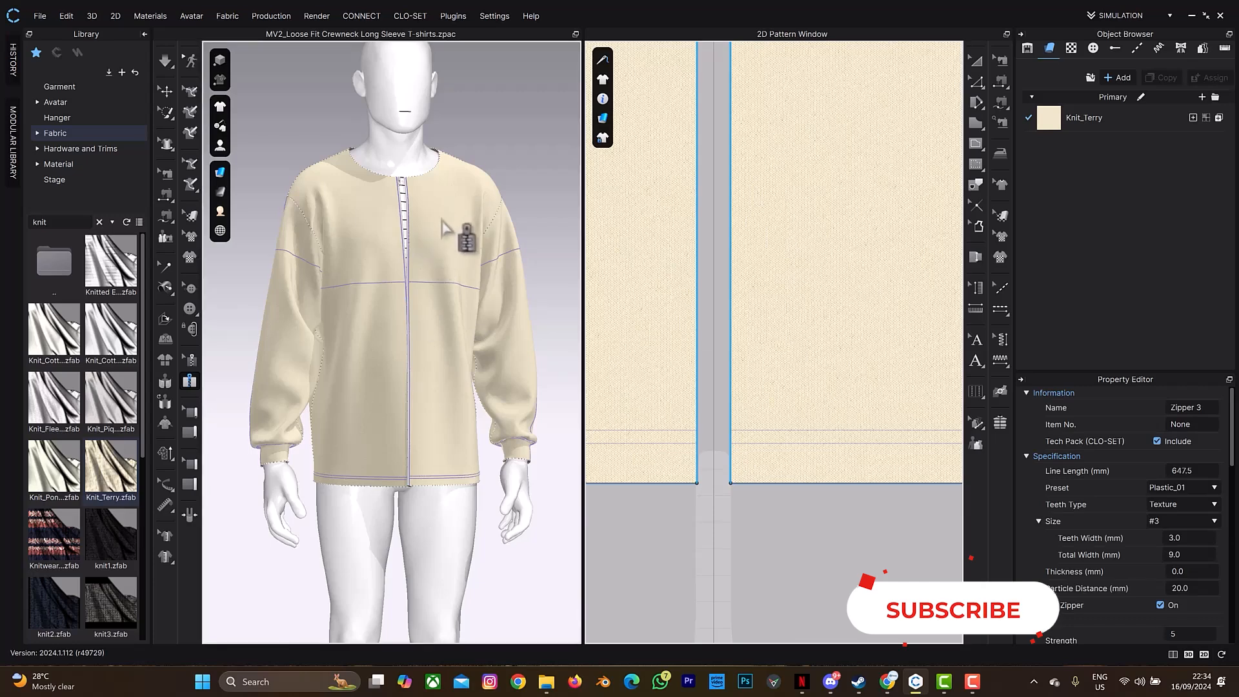
- Simulate the garment to draw the two front edges together at the zipper and stop the simulation
right_drag(445, 223, 437, 229)
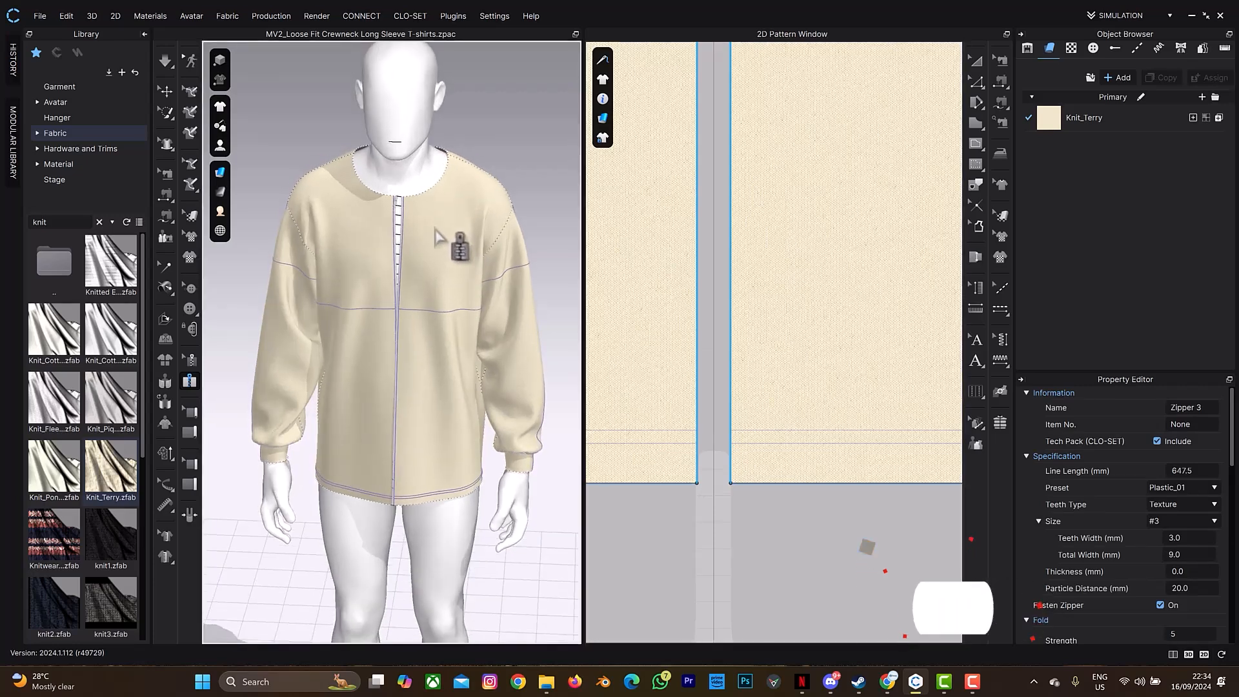
click(395, 218)
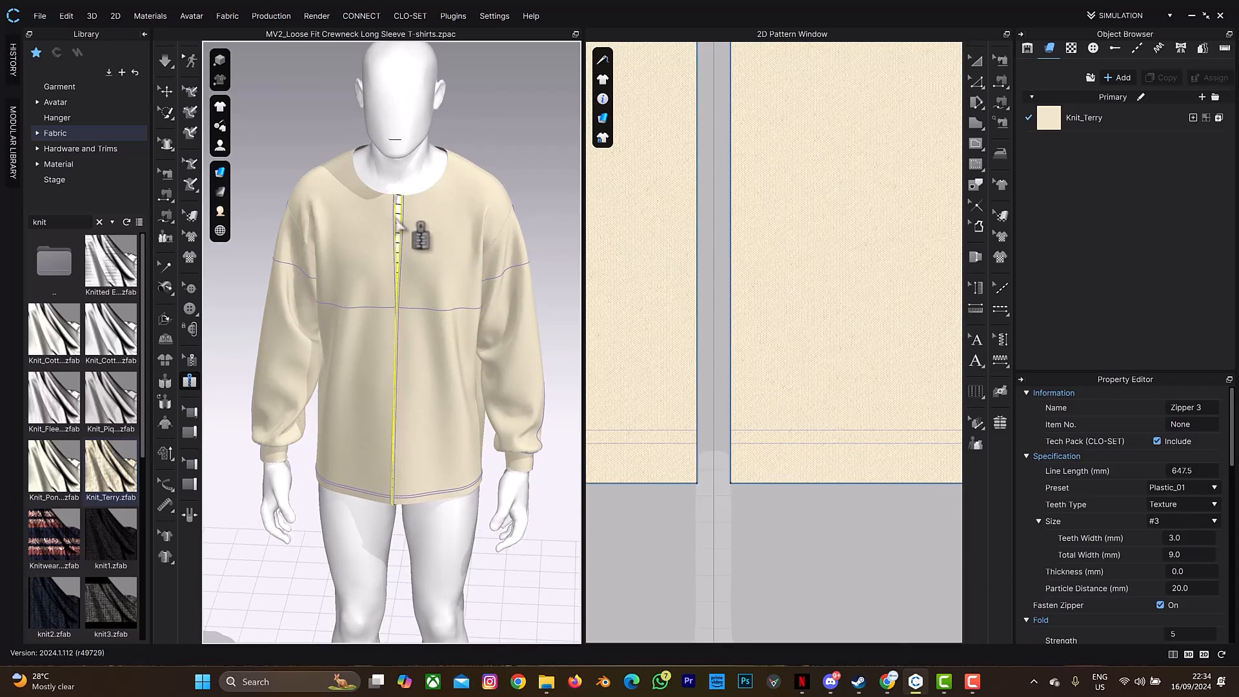
key(space)
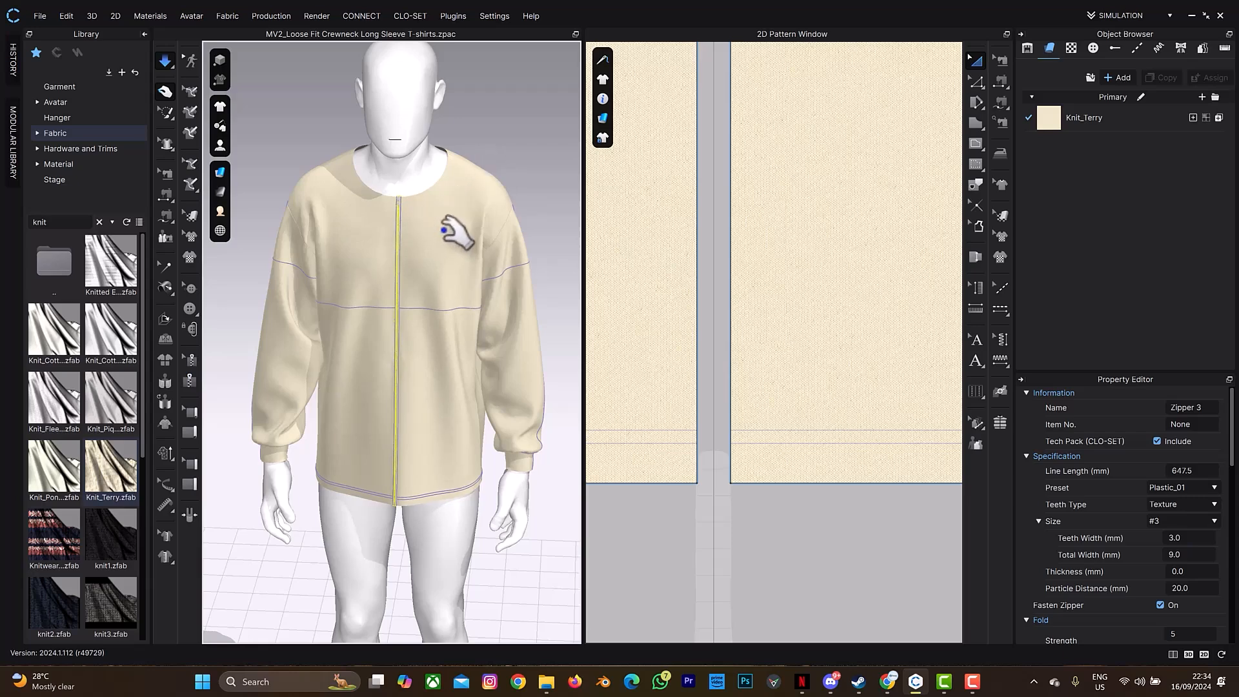
key(space)
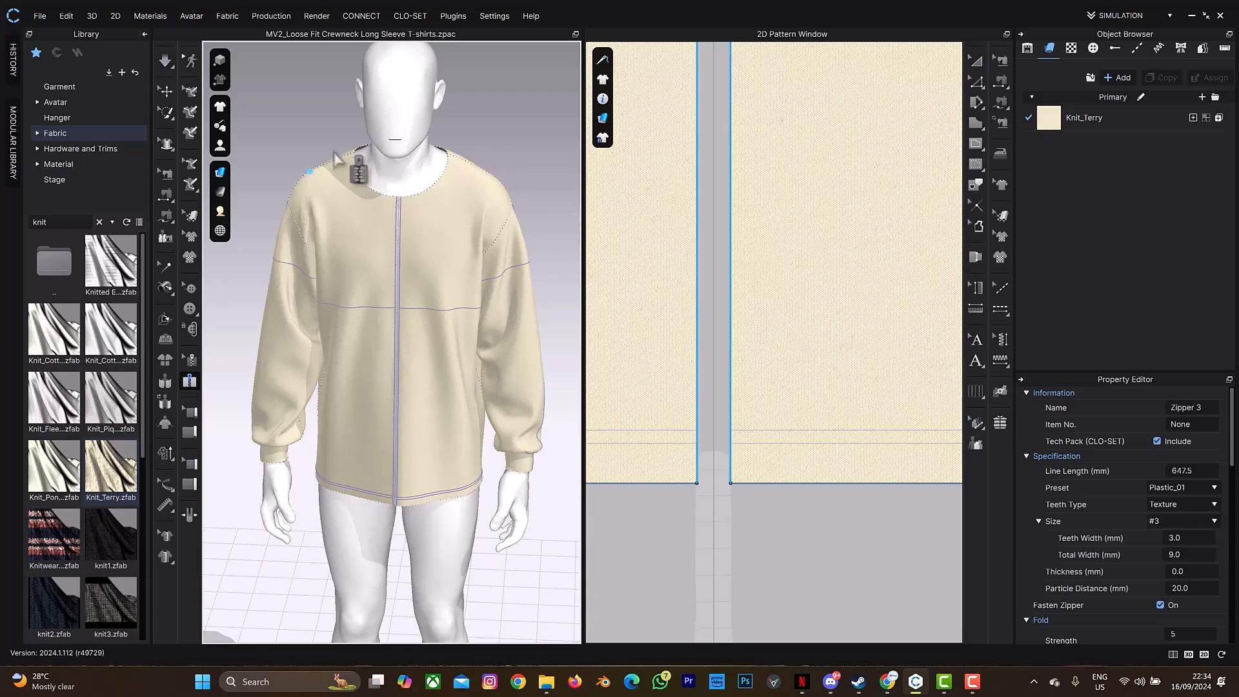
- Select the zipper slider at the neckline and set its type to Two Way
click(163, 94)
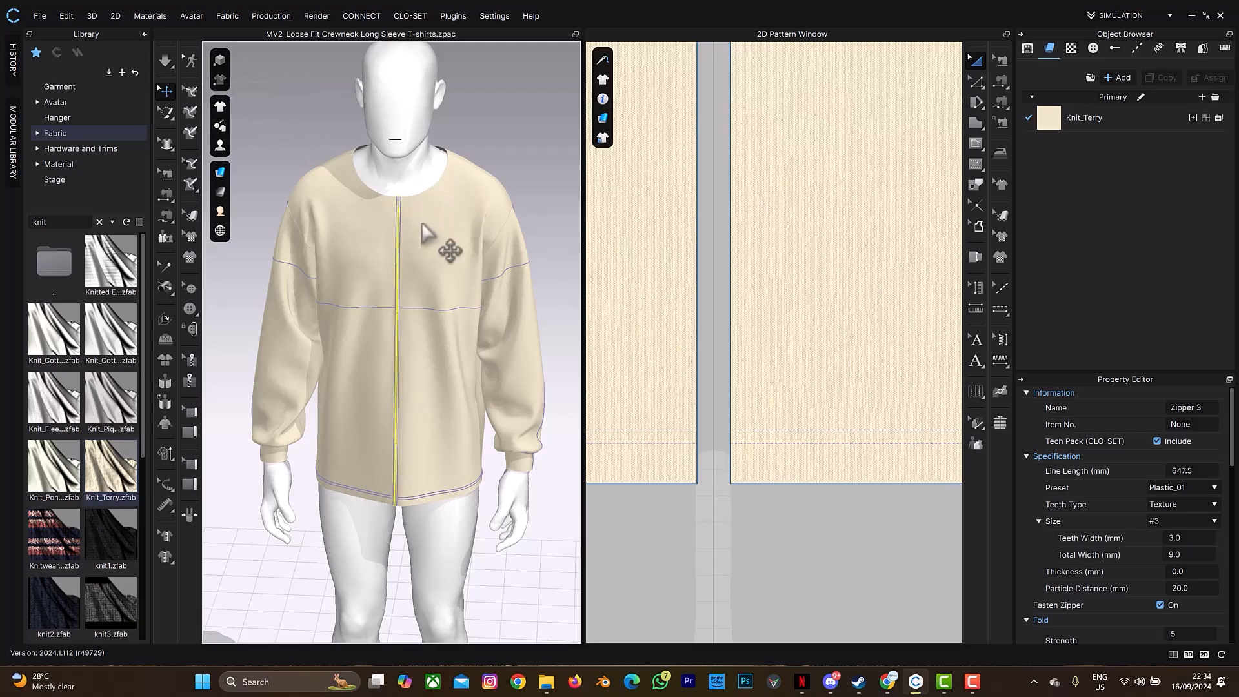
scroll(434, 249, up, 5)
scroll(448, 247, up, 3)
middle_drag(461, 204, 389, 462)
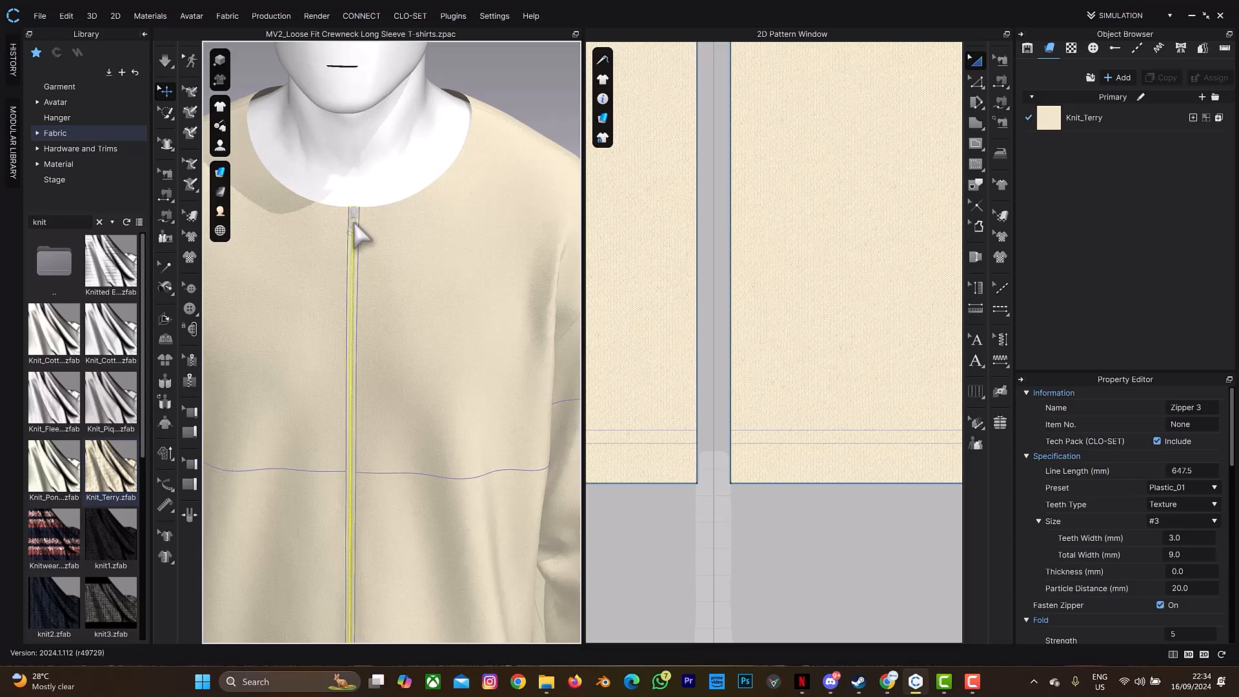
click(355, 219)
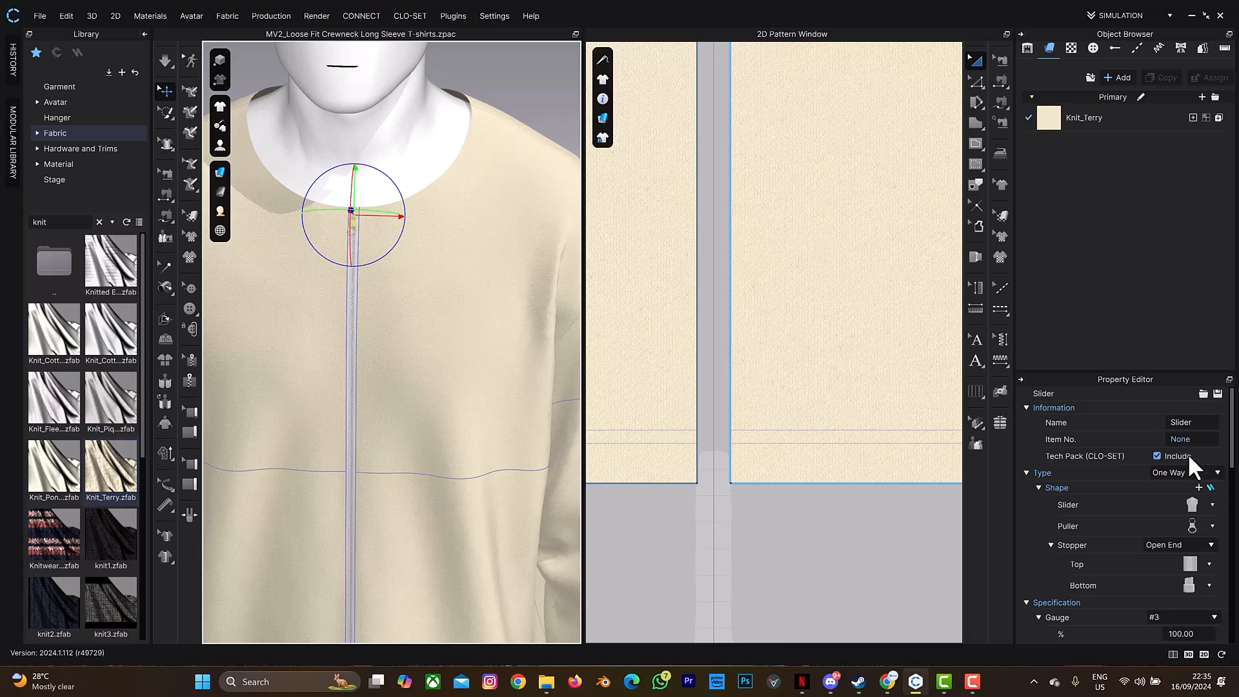
click(1202, 478)
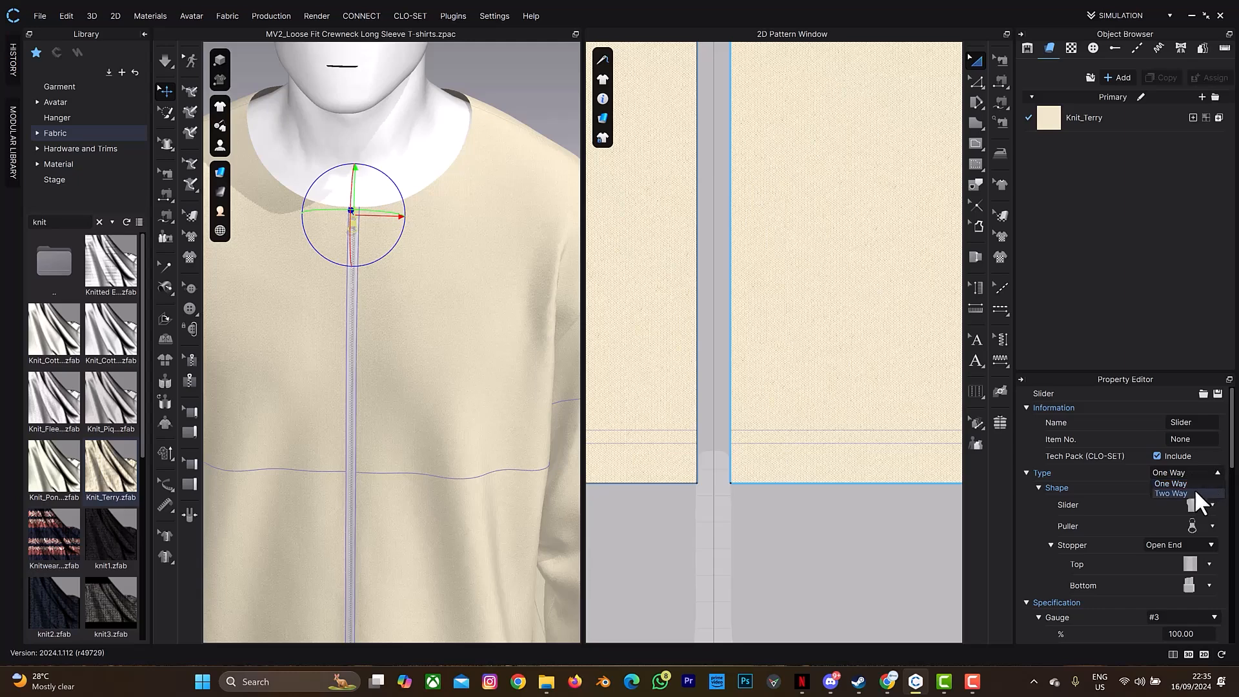
click(1120, 497)
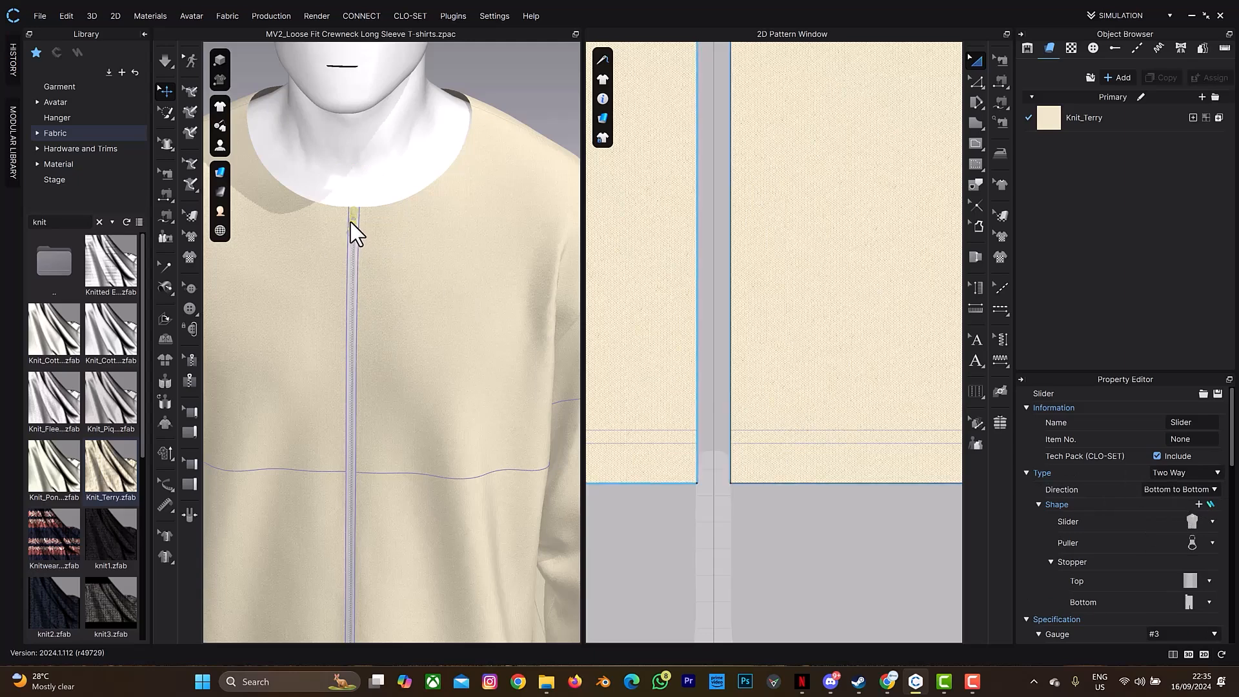
- Set the two-way zipper's slider direction to Head to Head
scroll(417, 354, up, 2)
middle_drag(434, 490, 449, 329)
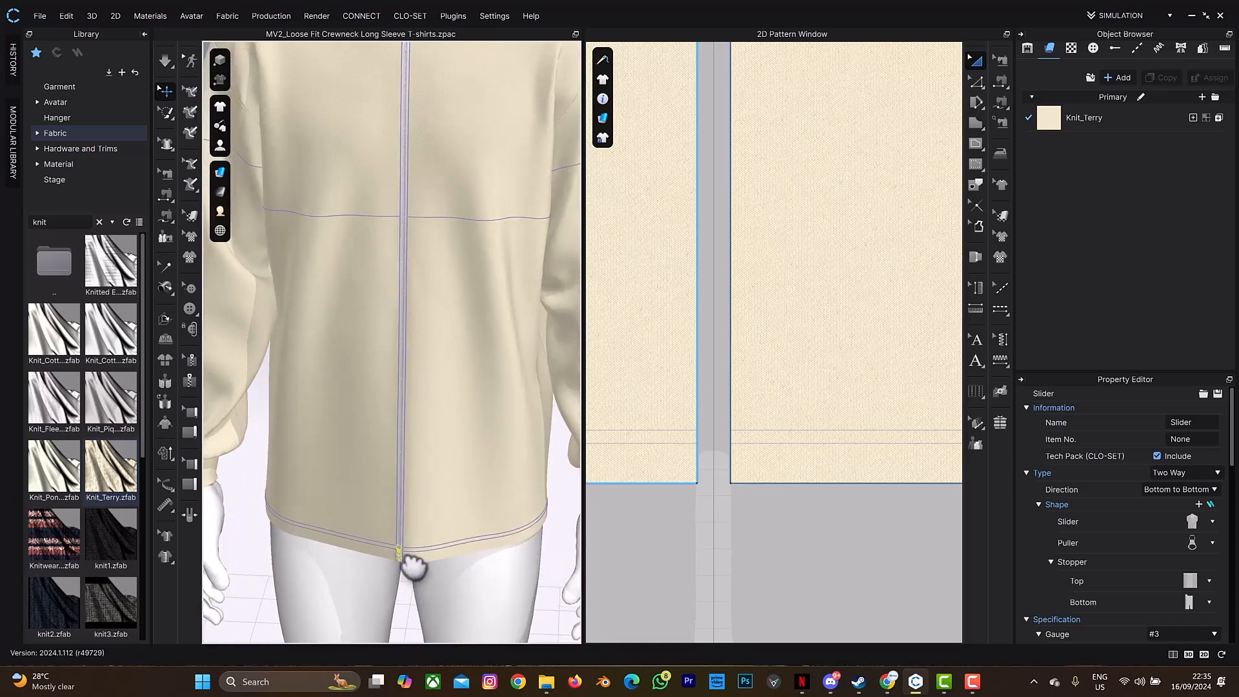
click(1170, 489)
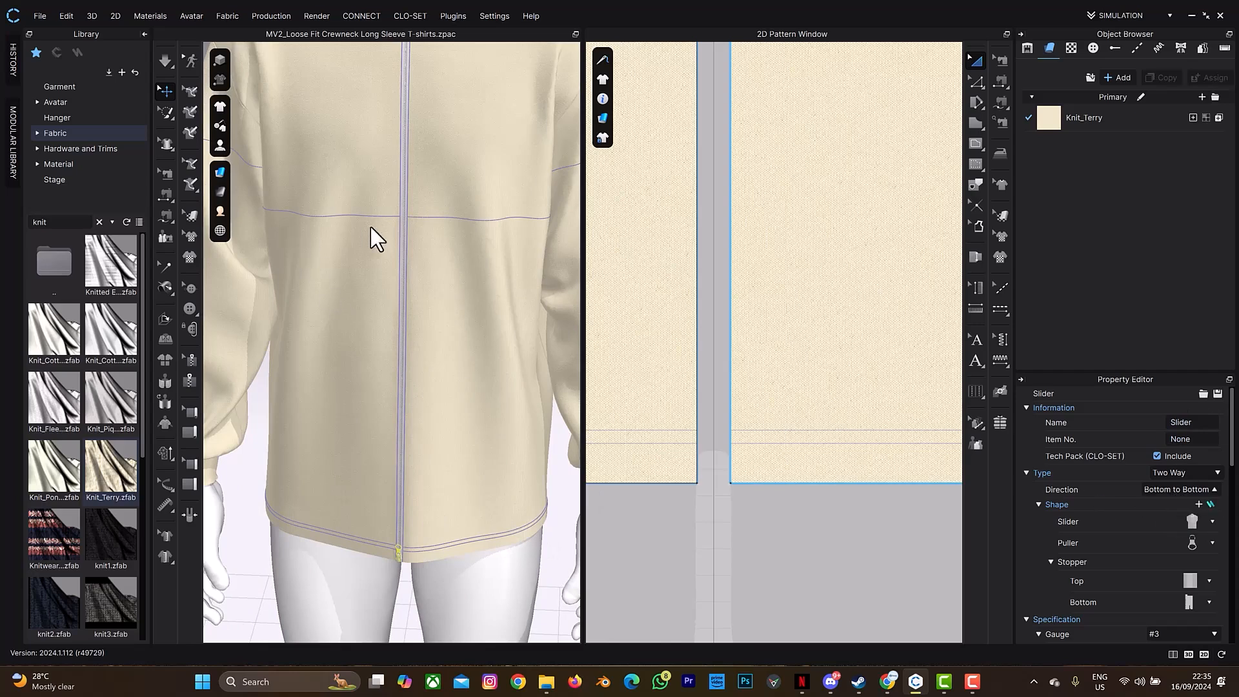
click(401, 232)
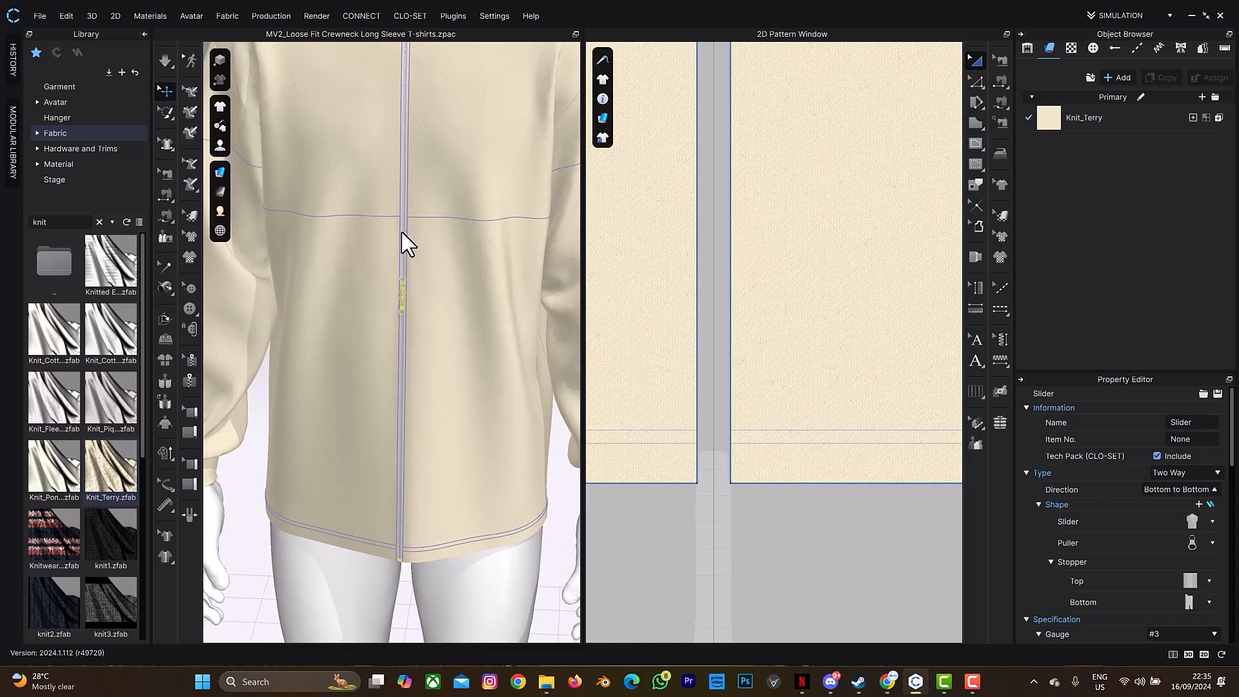
click(400, 292)
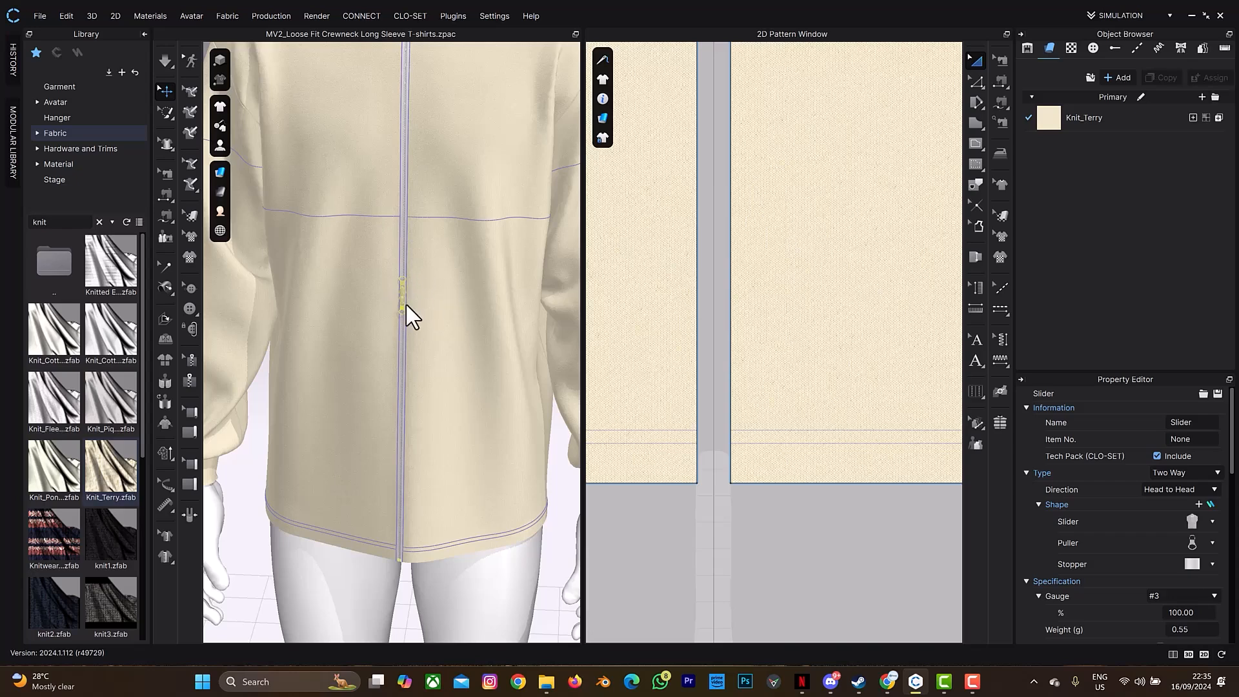
- Separate the two zipper sliders, moving the lower one towards the hem and the upper one above the horizontal chest line
scroll(407, 305, up, 1)
scroll(407, 304, down, 2)
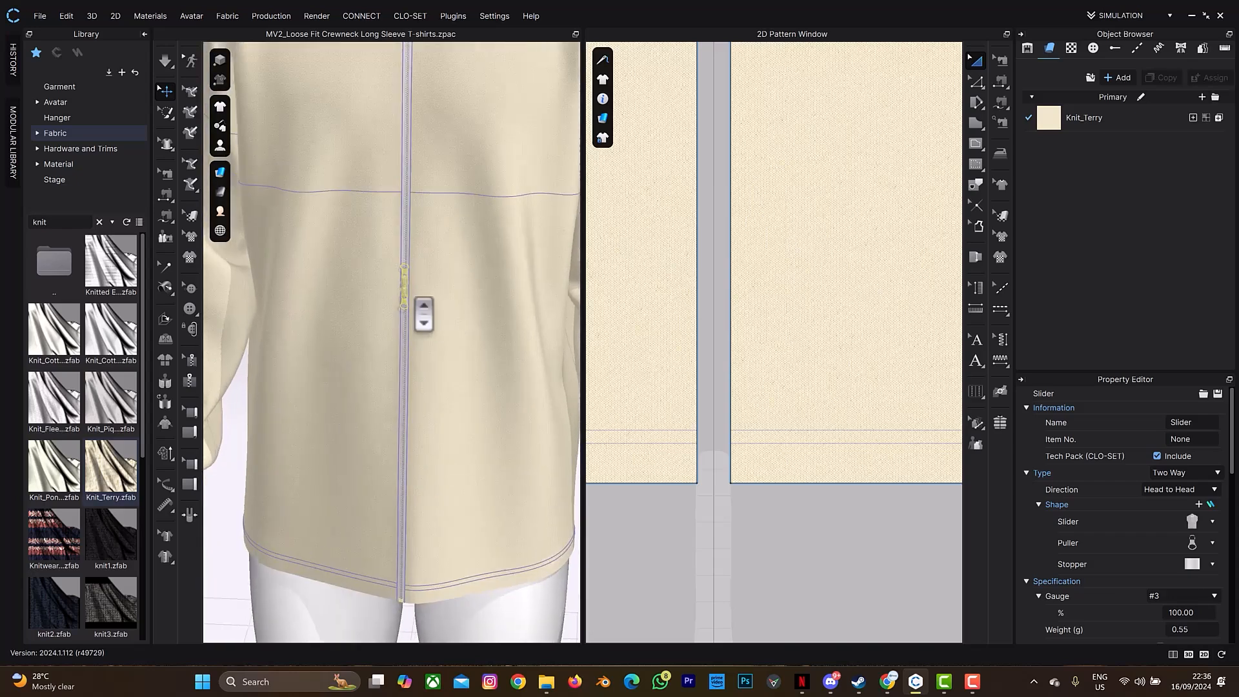
click(405, 298)
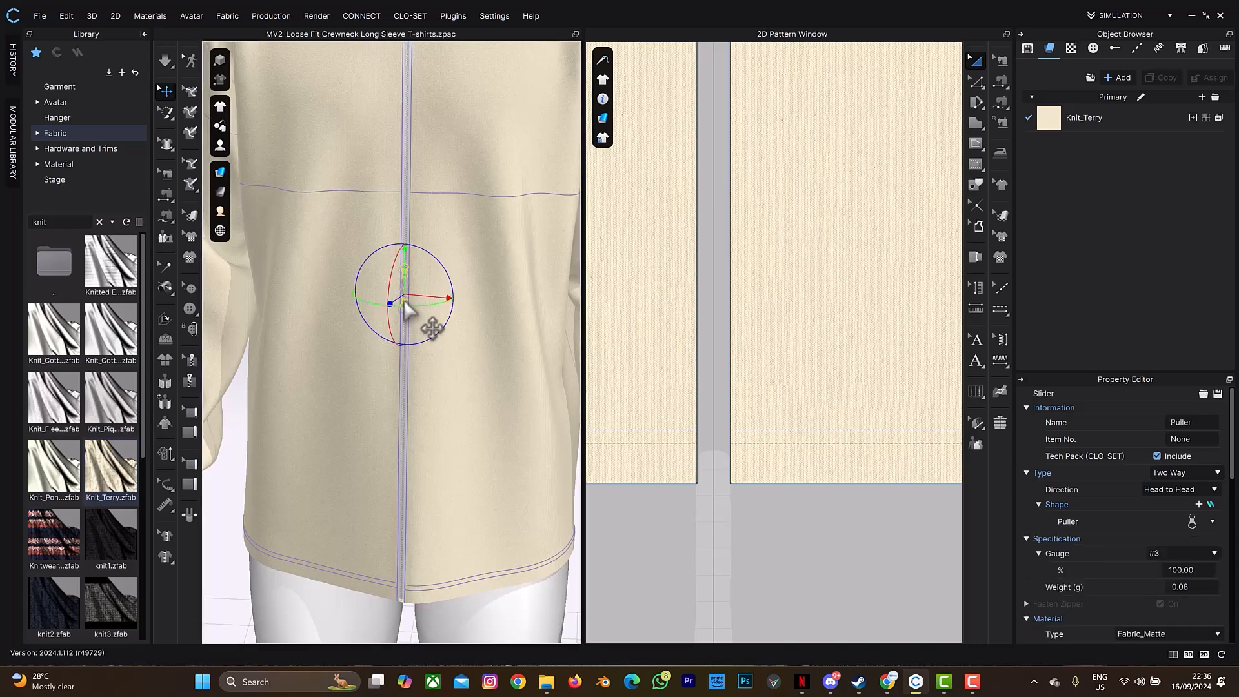
drag(404, 302, 384, 475)
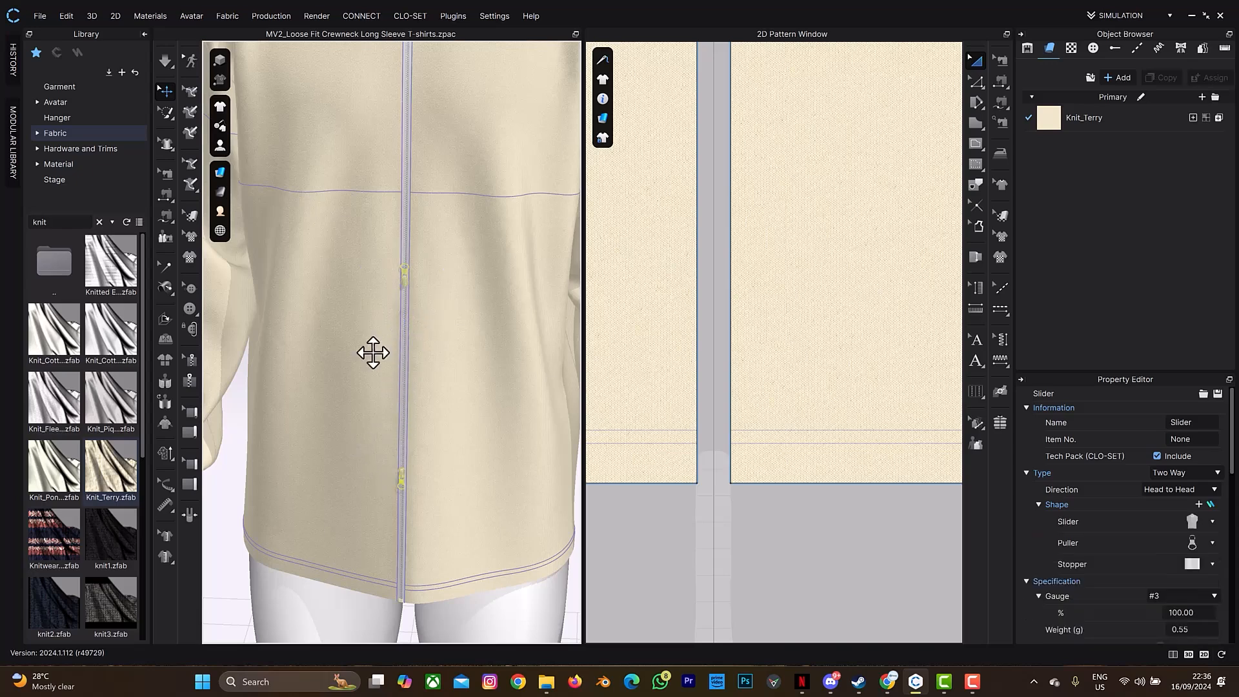
click(405, 272)
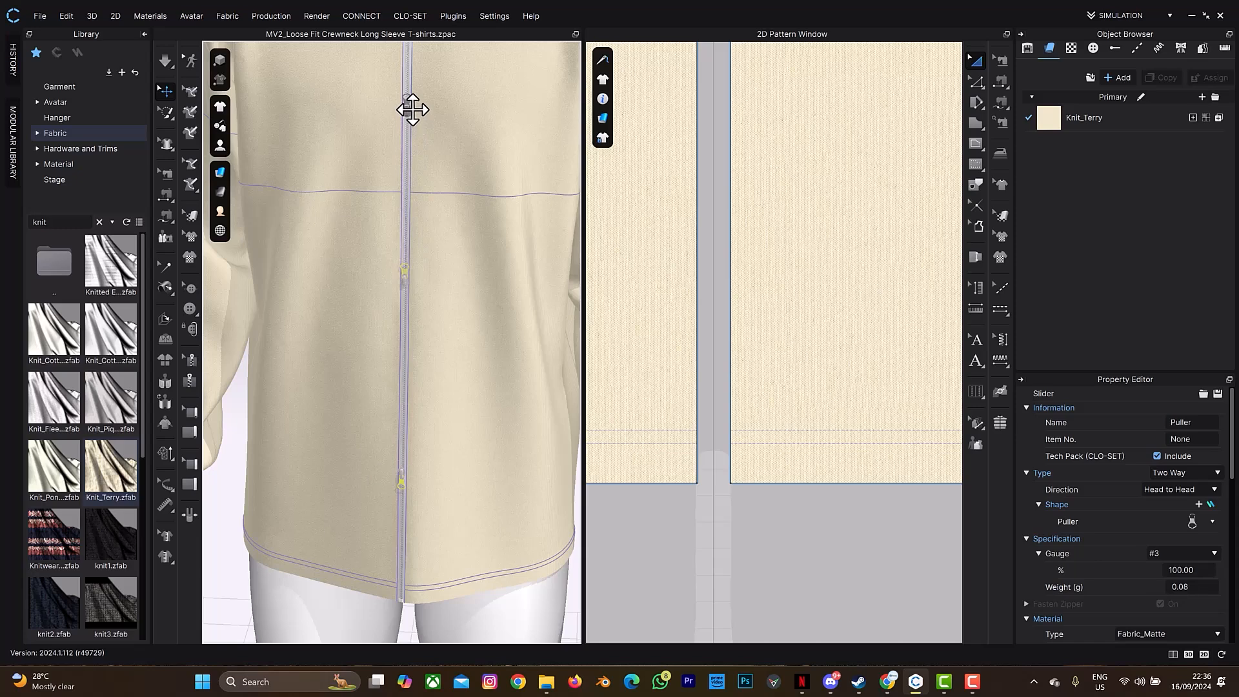
click(409, 108)
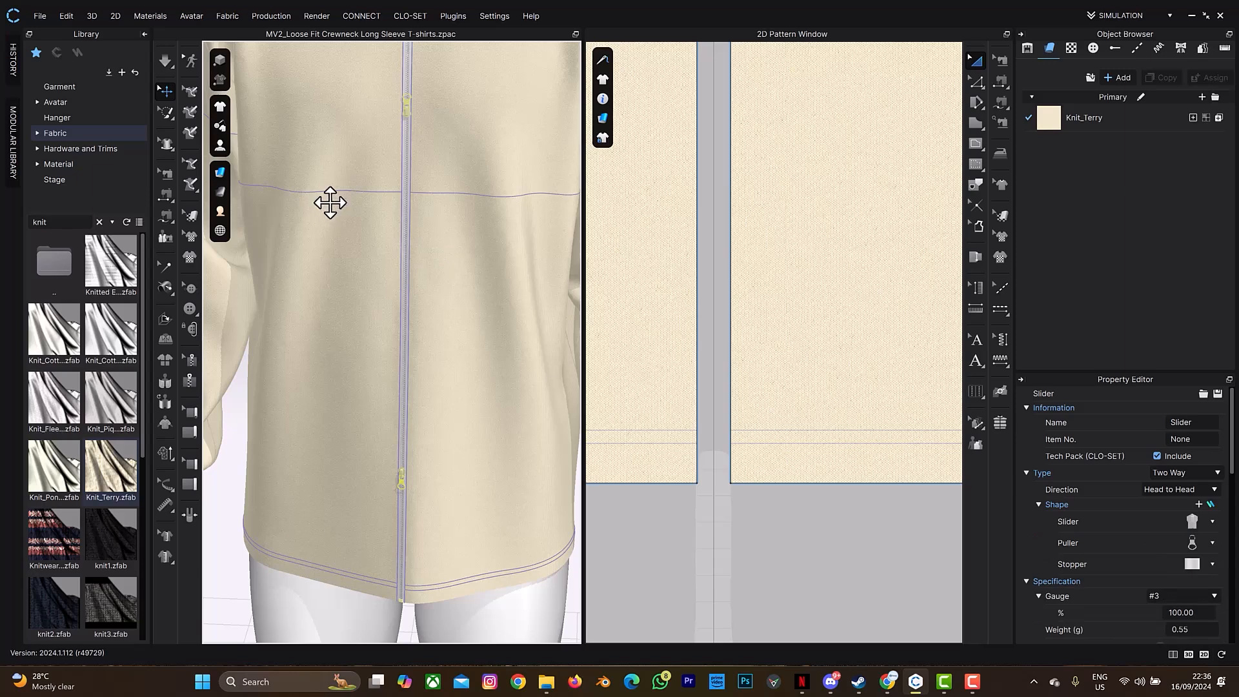
- Simulate the garment and pull the front panel beside the zipper sideways to open the gap between the two sliders
key(space)
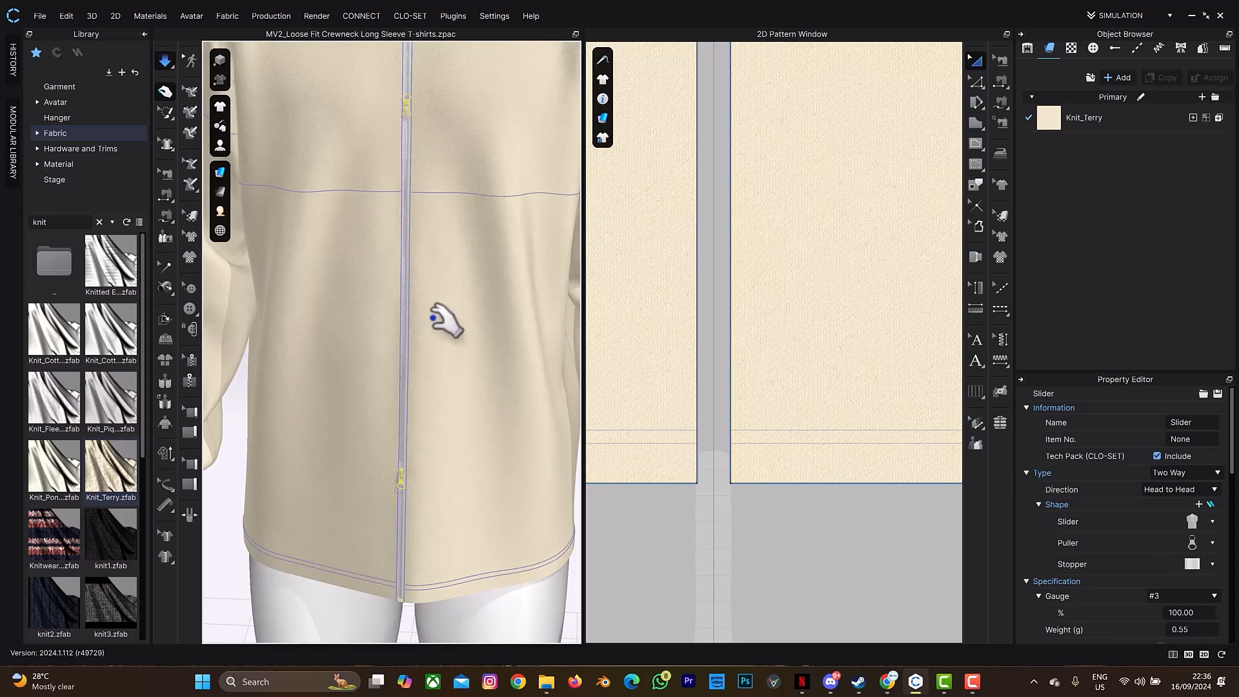
mouse_move(443, 304)
right_down()
mouse_move(471, 304)
mouse_move(459, 302)
right_up()
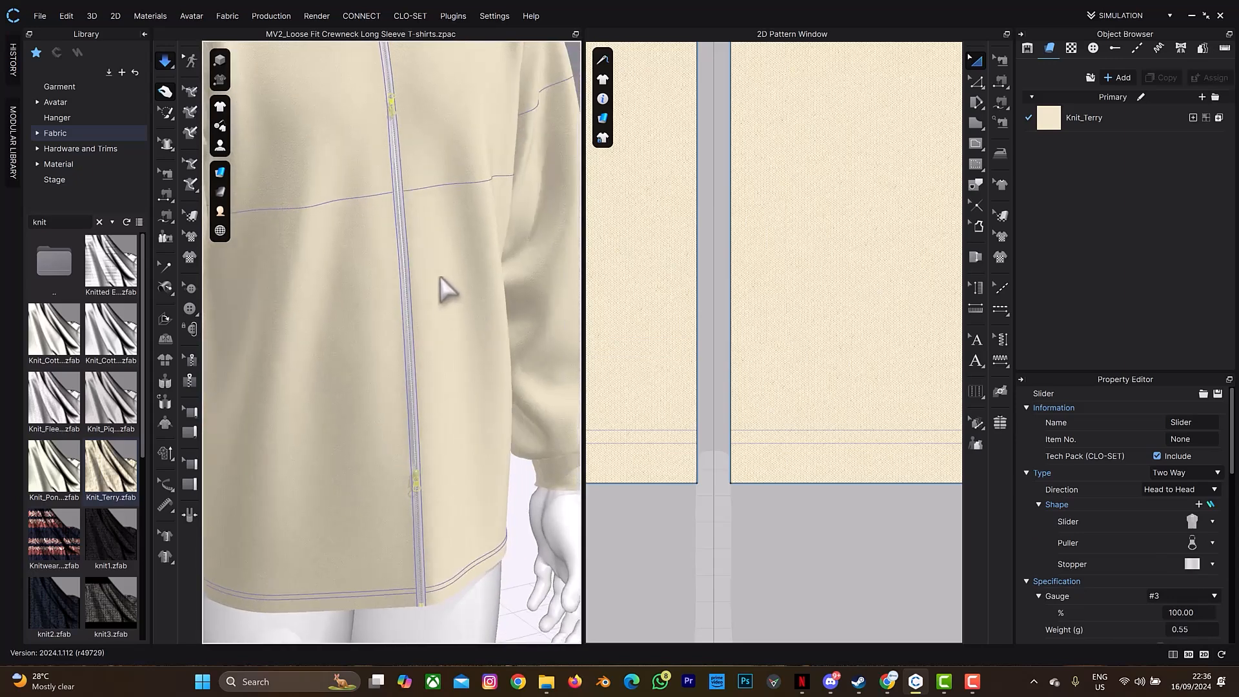
click(466, 279)
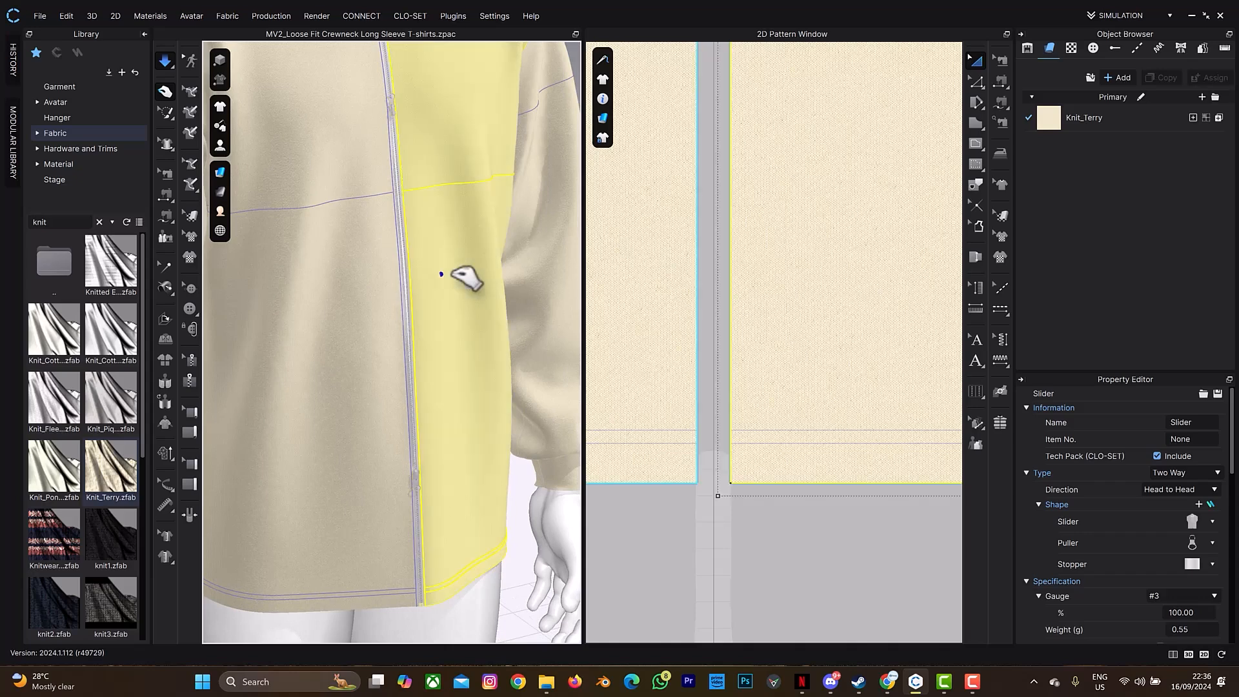
click(465, 279)
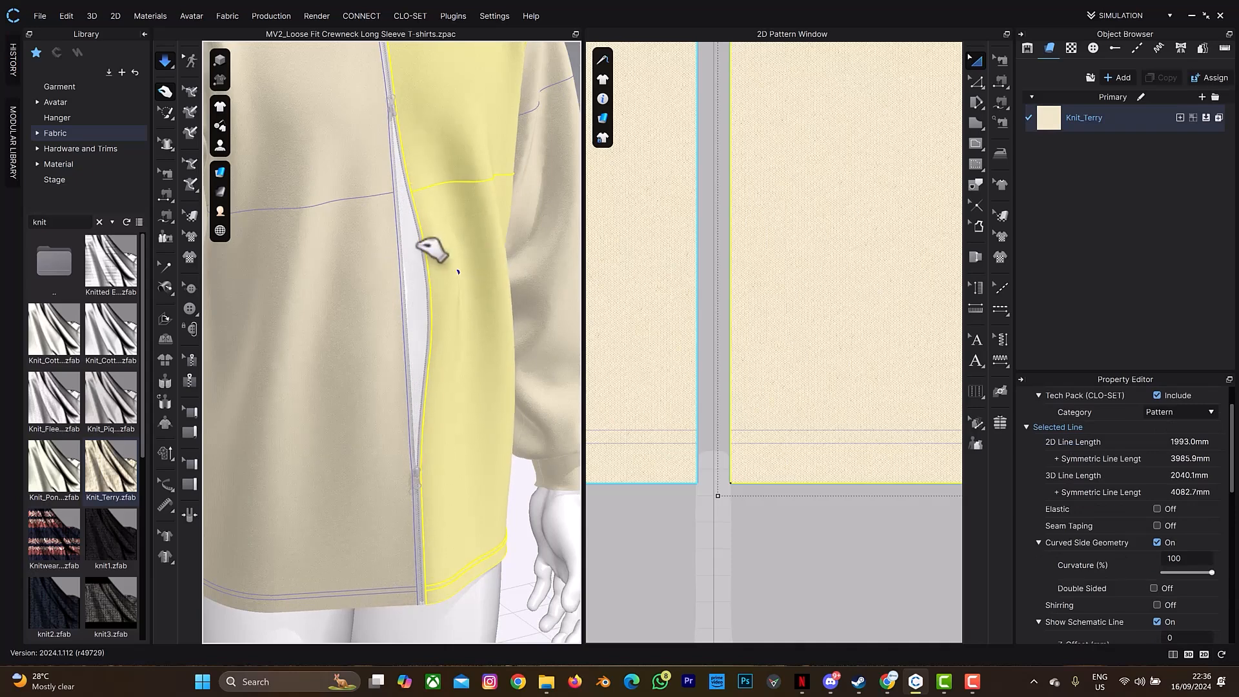
right_drag(395, 244, 405, 232)
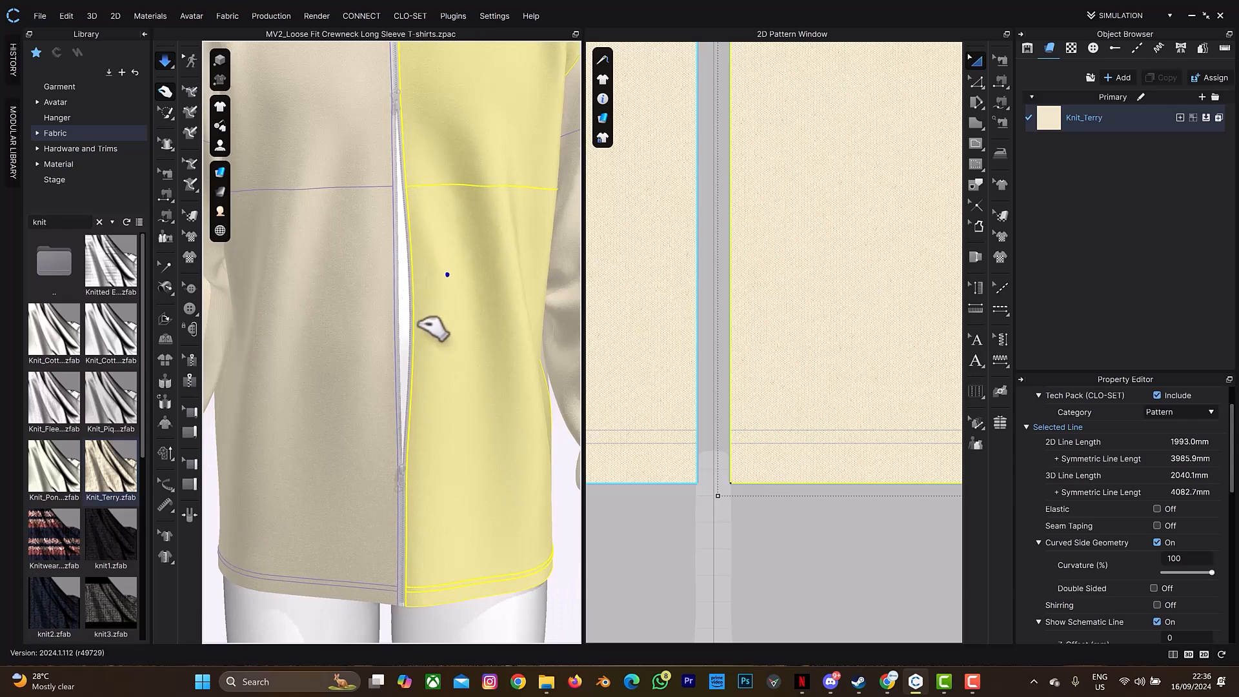
key(space)
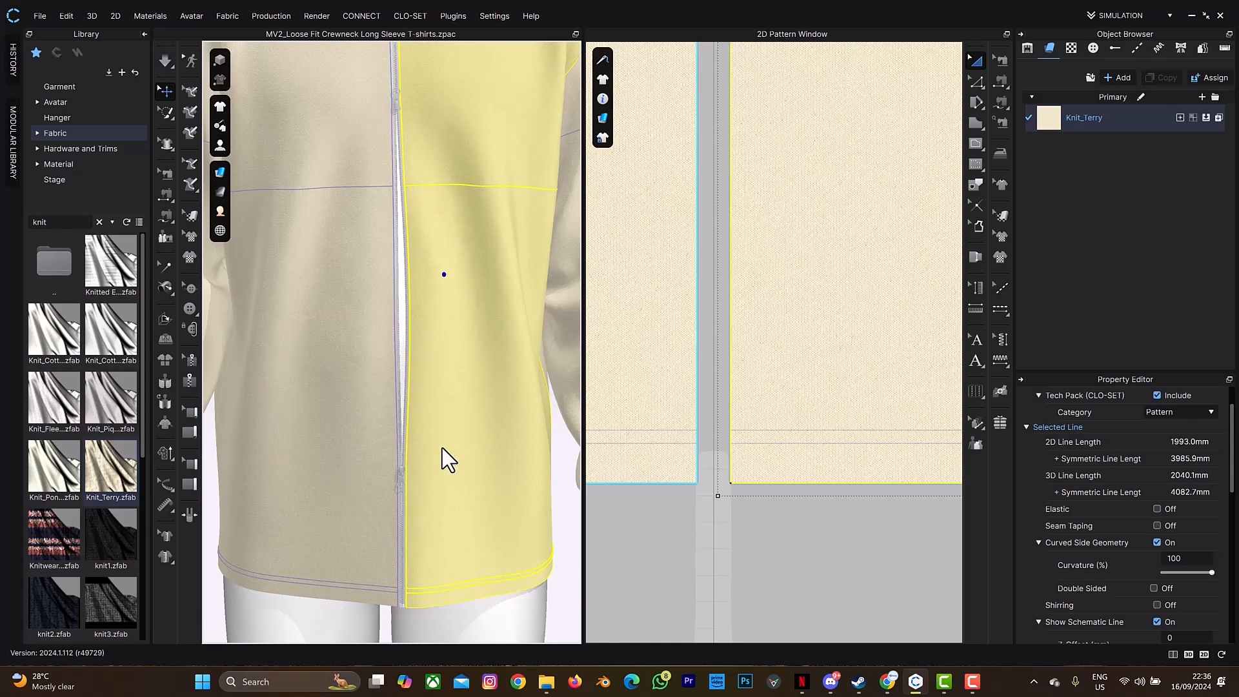
- Select the lower zipper slider, change its slider shape and give it the wide, open trapezoid-shaped puller
scroll(418, 475, up, 5)
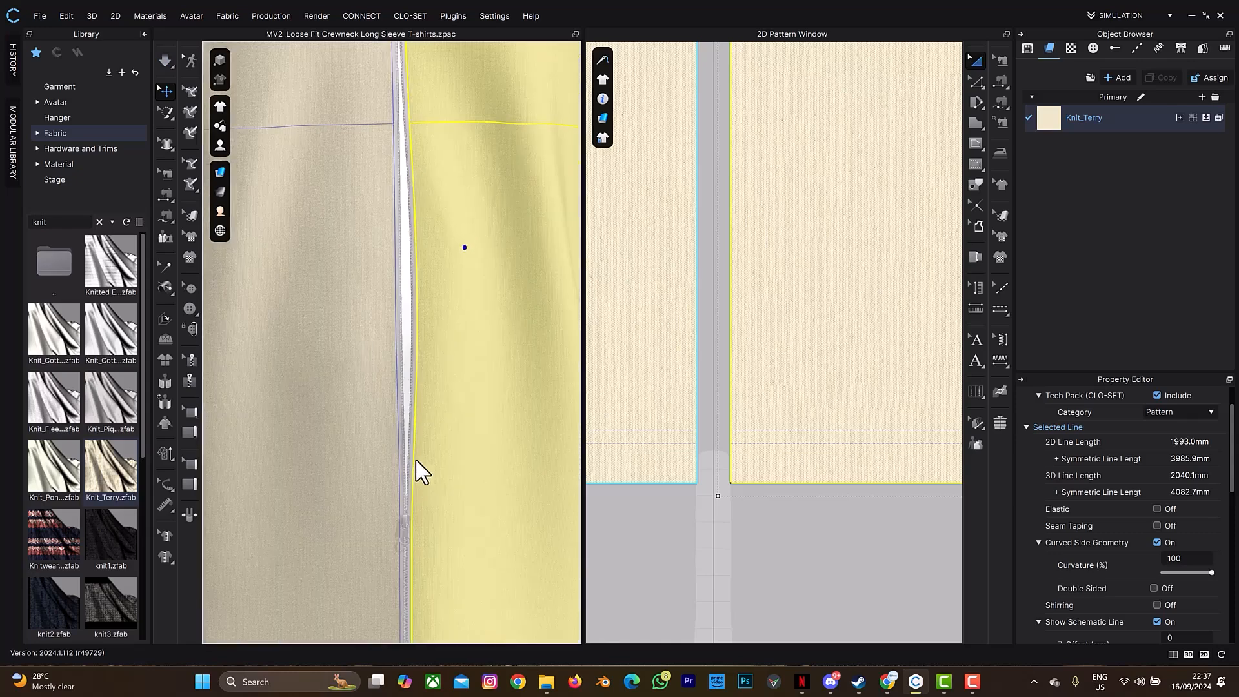
click(408, 578)
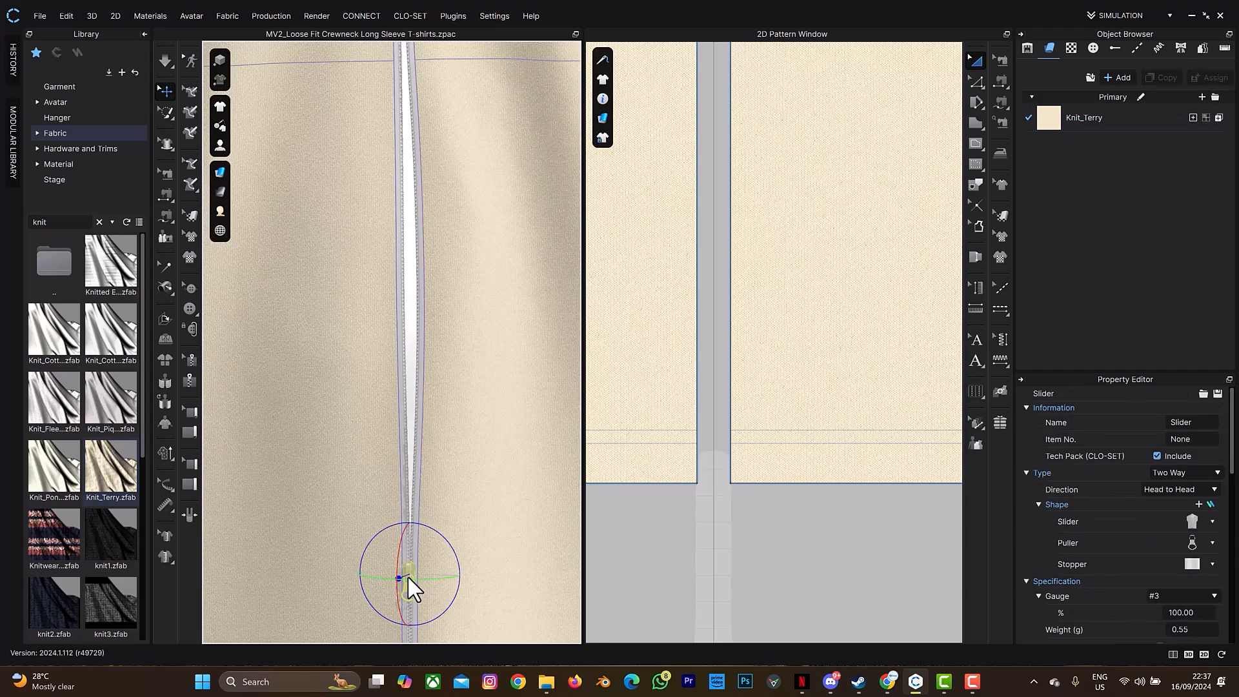
click(1212, 521)
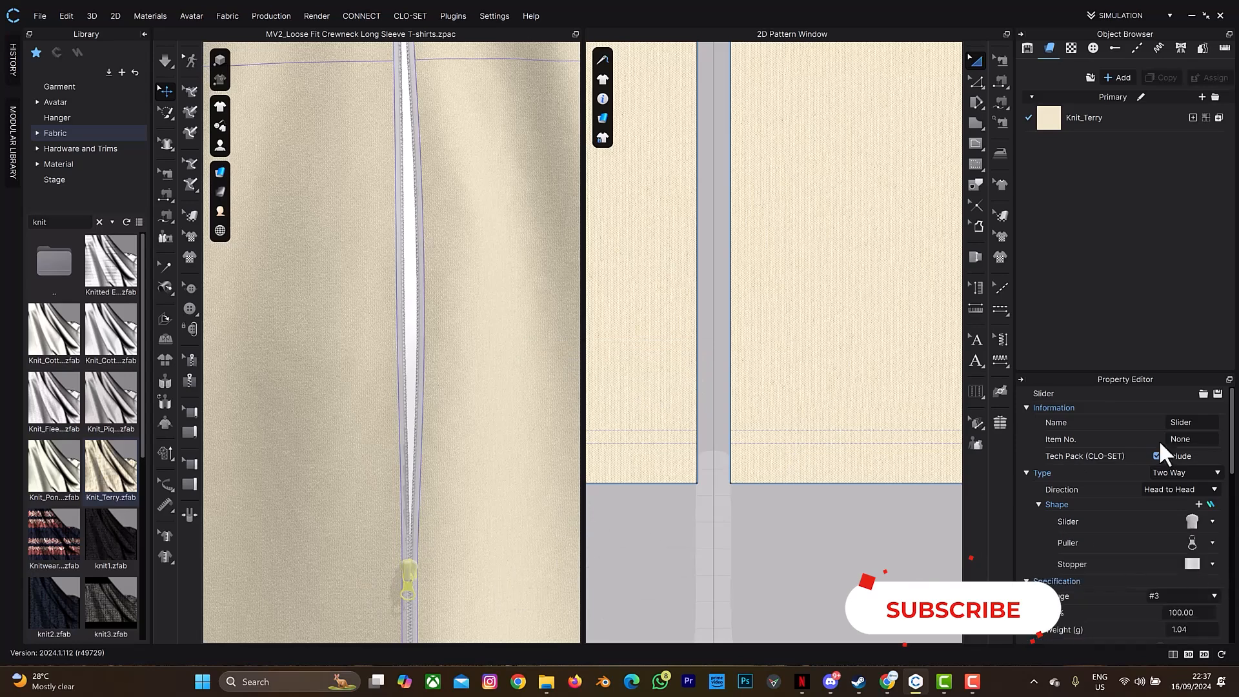
click(1213, 542)
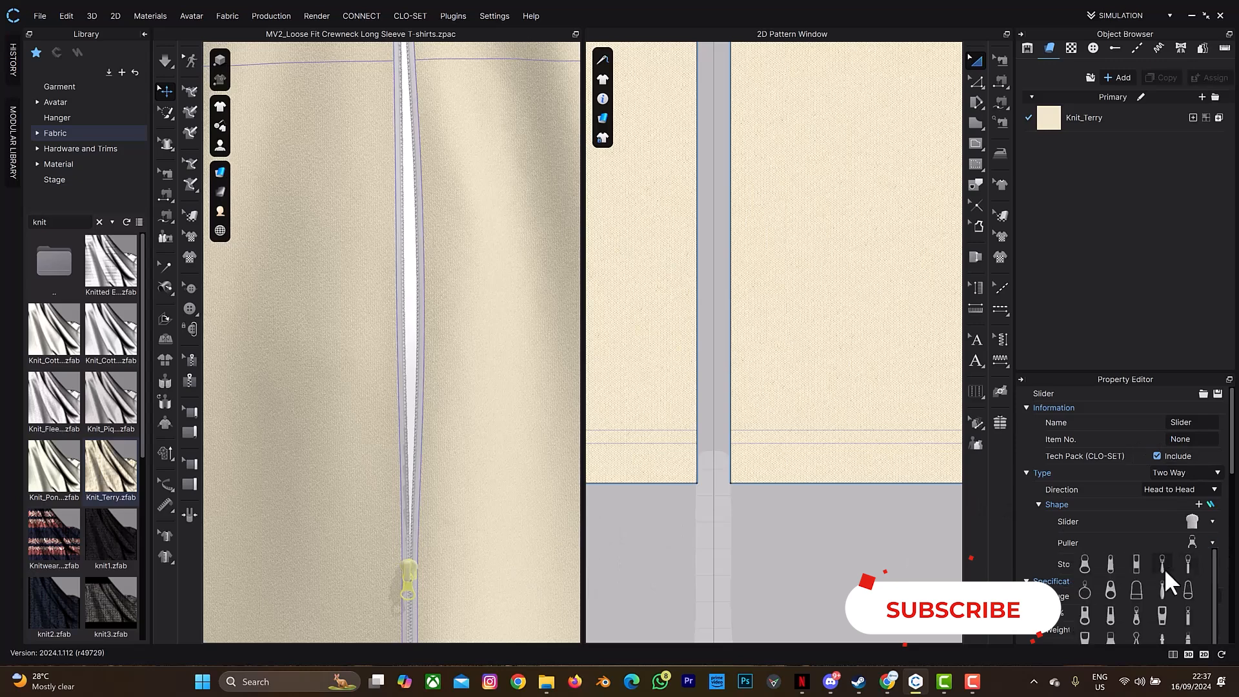
click(1136, 589)
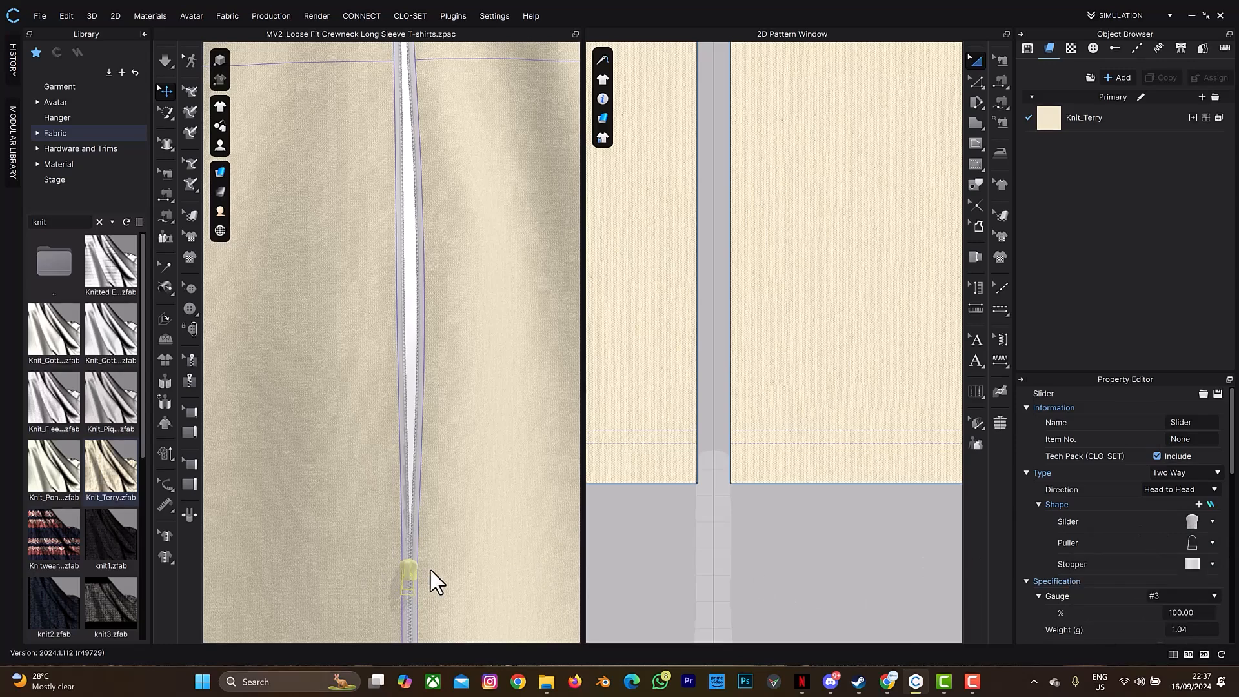
- Set the zipper slider's gauge to #8
scroll(1200, 600, down, 1)
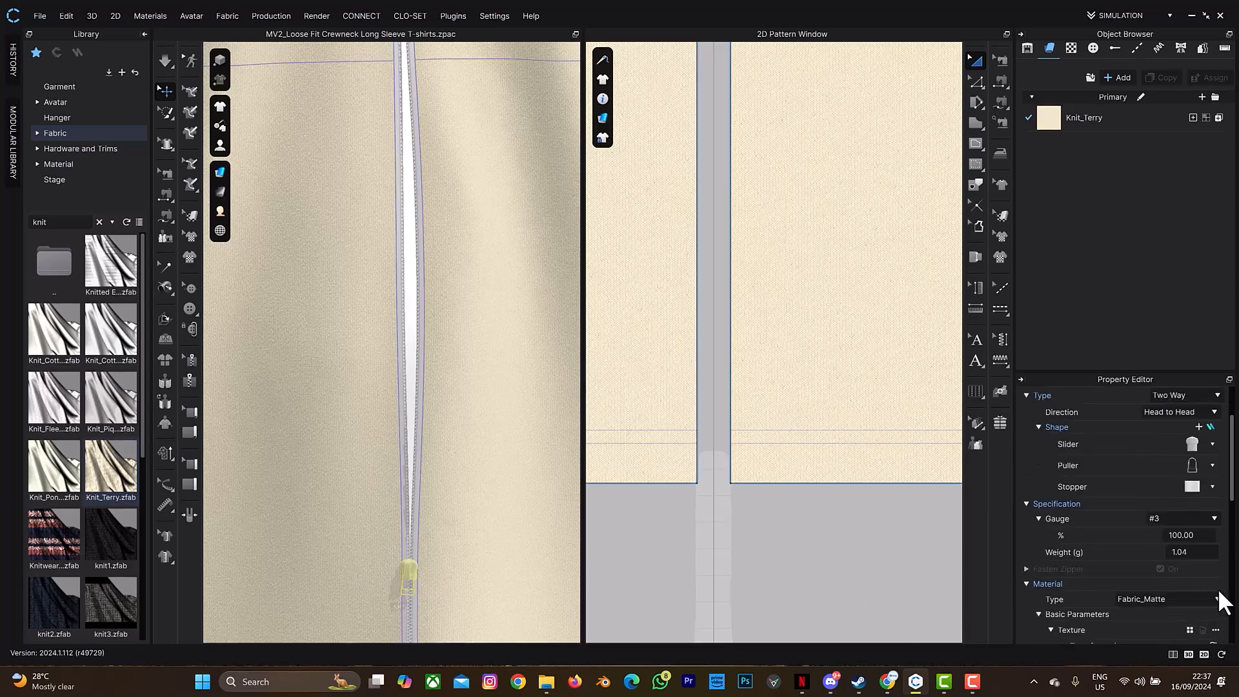
scroll(1210, 567, down, 1)
click(1178, 443)
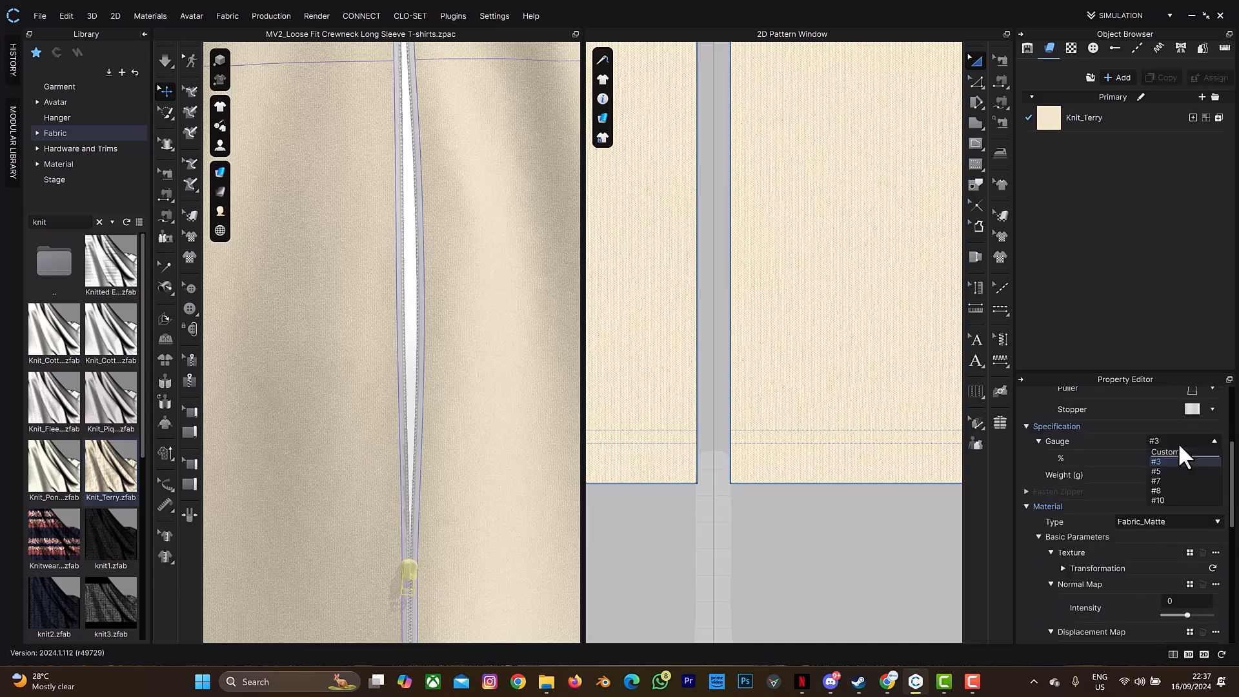
click(1168, 490)
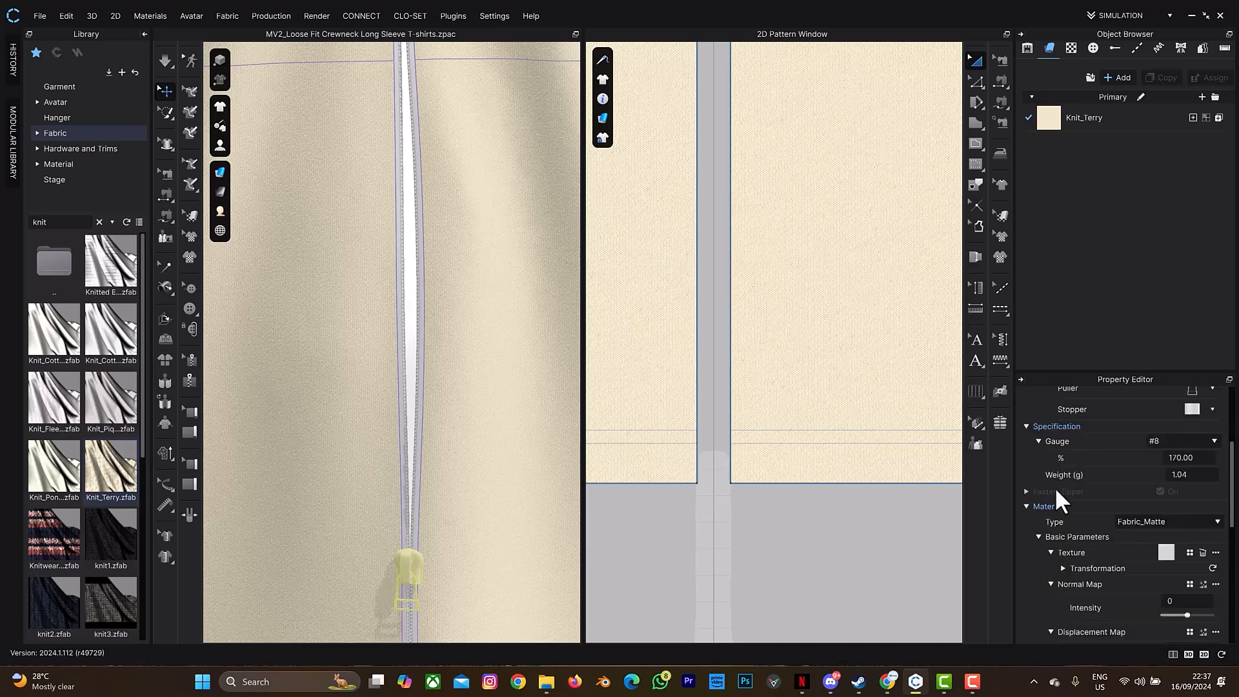
- Select the zipper along the front opening and set its preset to Metal
scroll(417, 575, down, 3)
scroll(416, 566, up, 4)
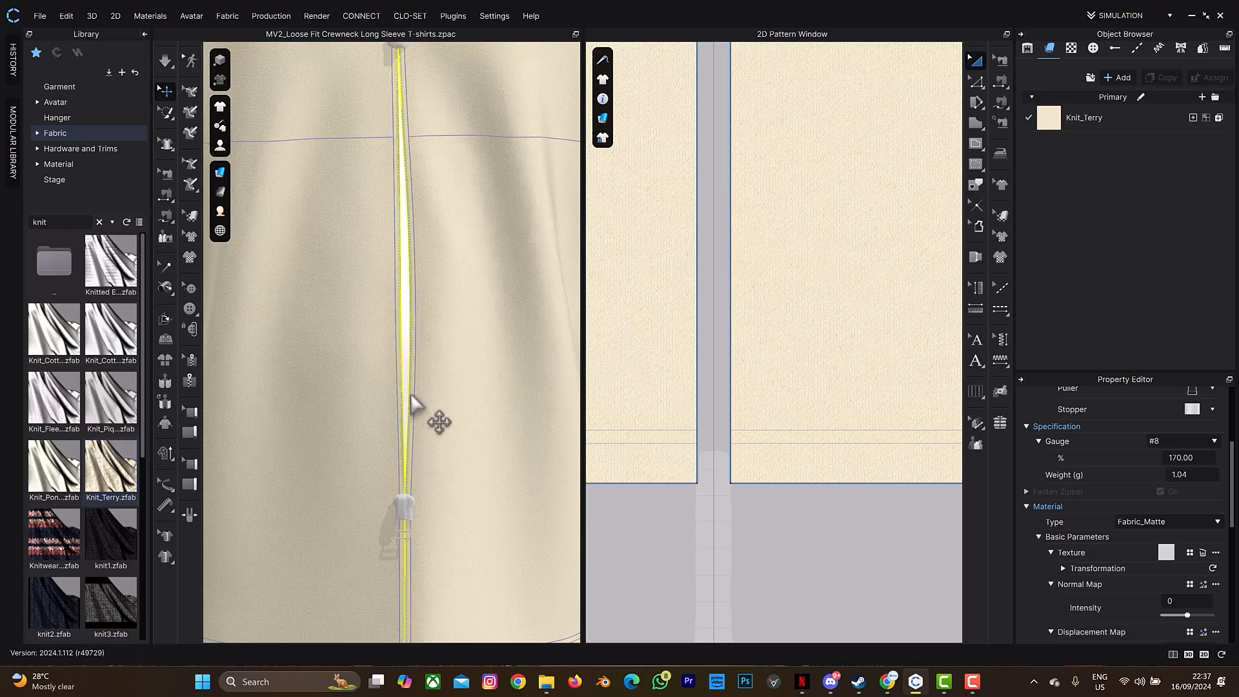
click(411, 395)
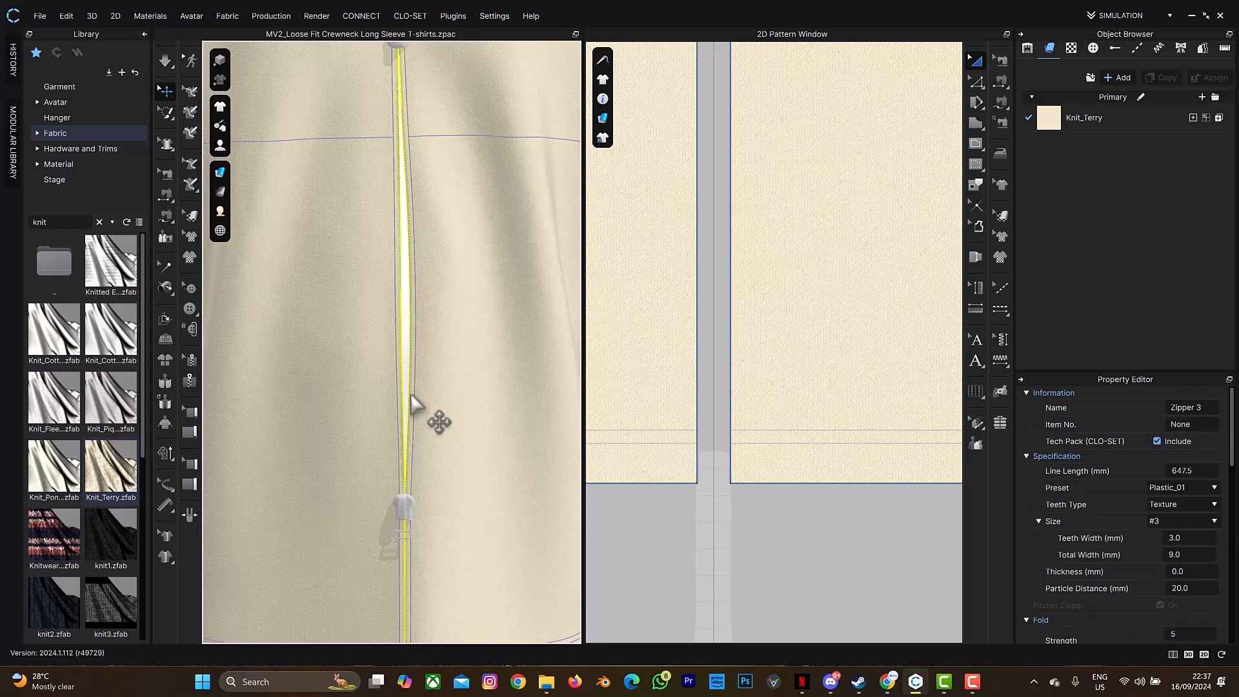
click(1181, 488)
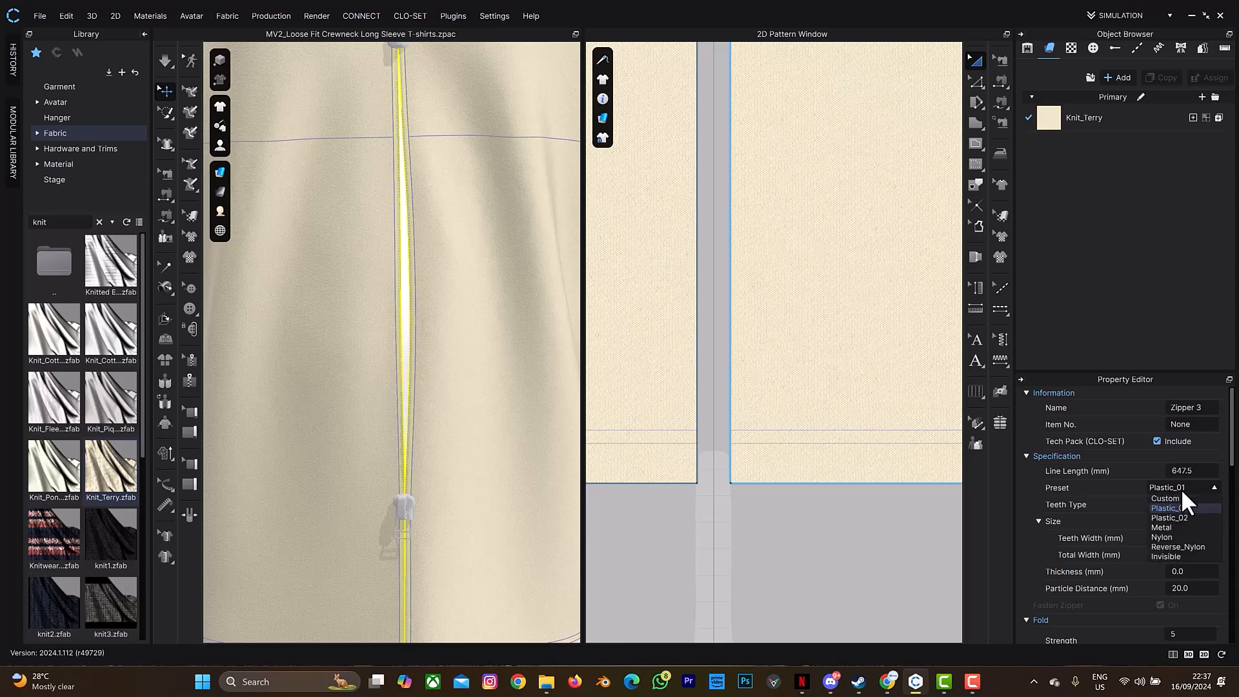
click(1175, 526)
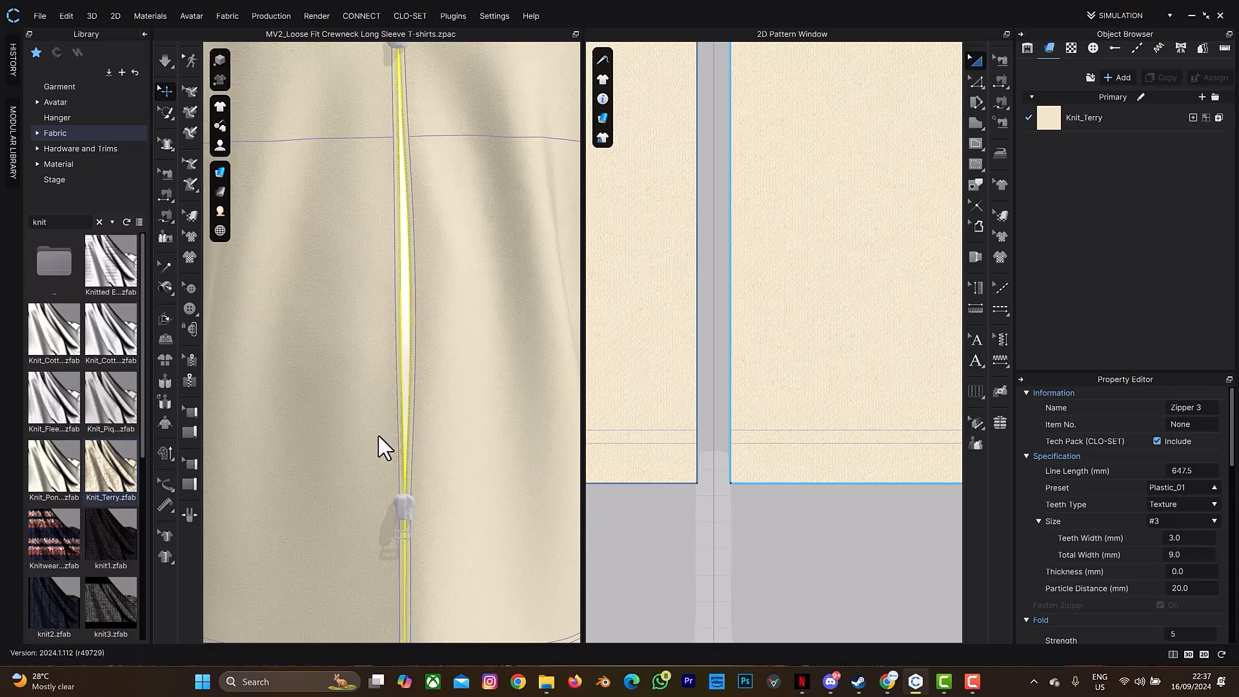
- Set the zipper's teeth width to 7 mm and inspect the teeth along the opening
scroll(411, 445, up, 5)
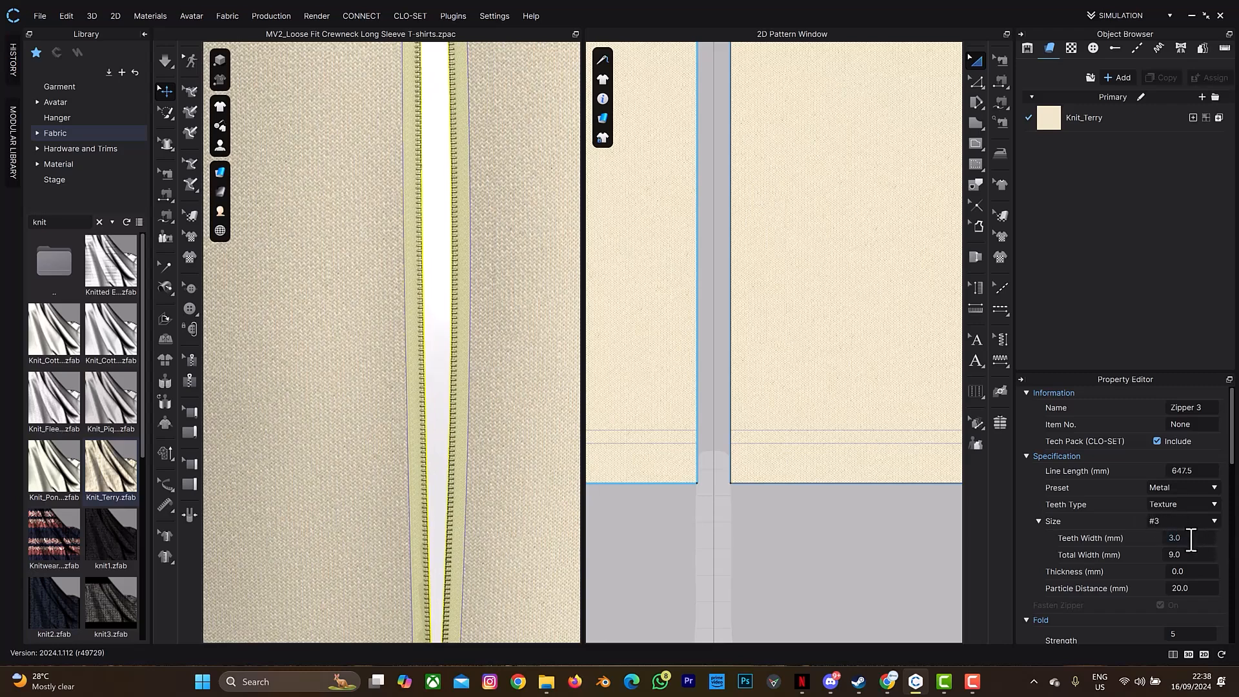
click(1191, 539)
text(7)
key(Return)
scroll(456, 413, up, 5)
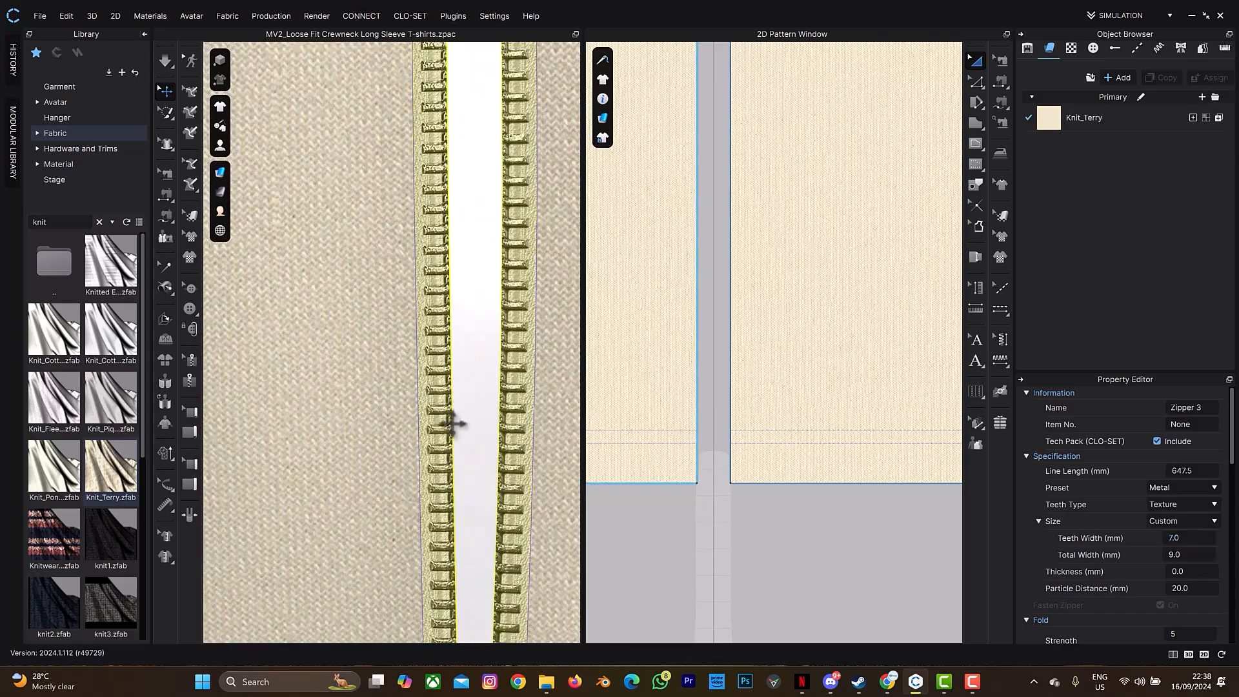
scroll(455, 423, down, 6)
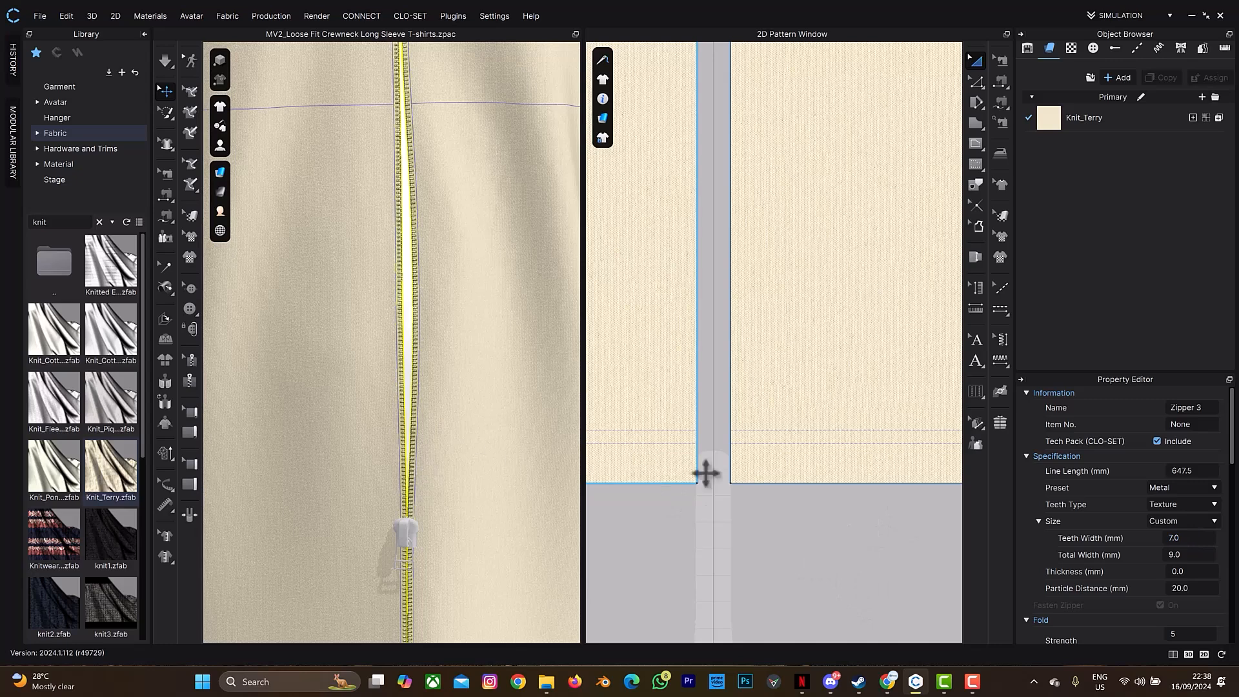
- Set the zipper's total width to 11 mm
click(1180, 555)
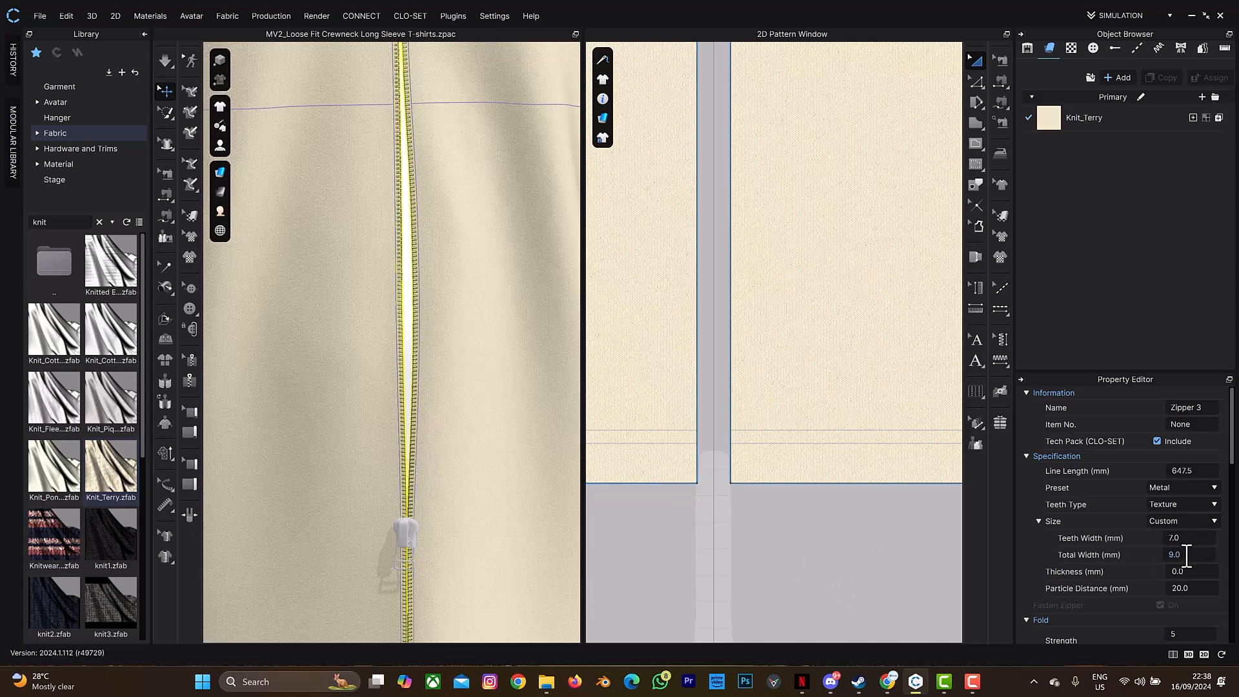
double_click(1188, 555)
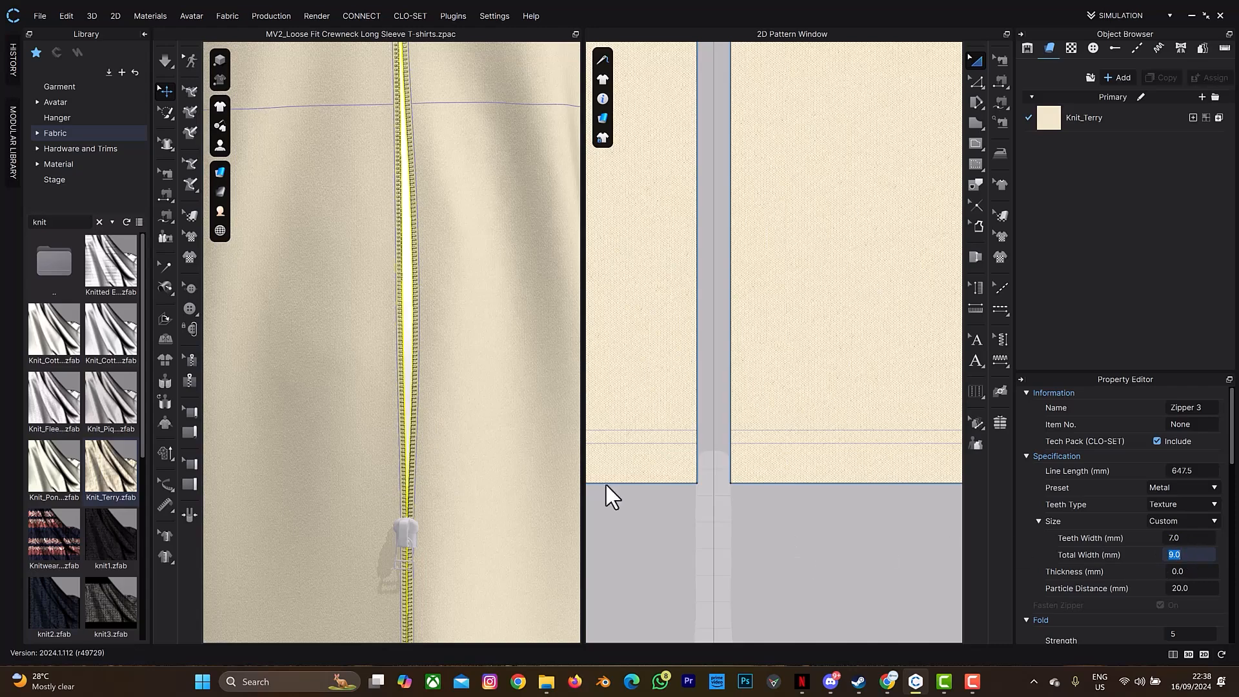
scroll(487, 451, down, 5)
scroll(442, 465, up, 8)
scroll(409, 466, up, 2)
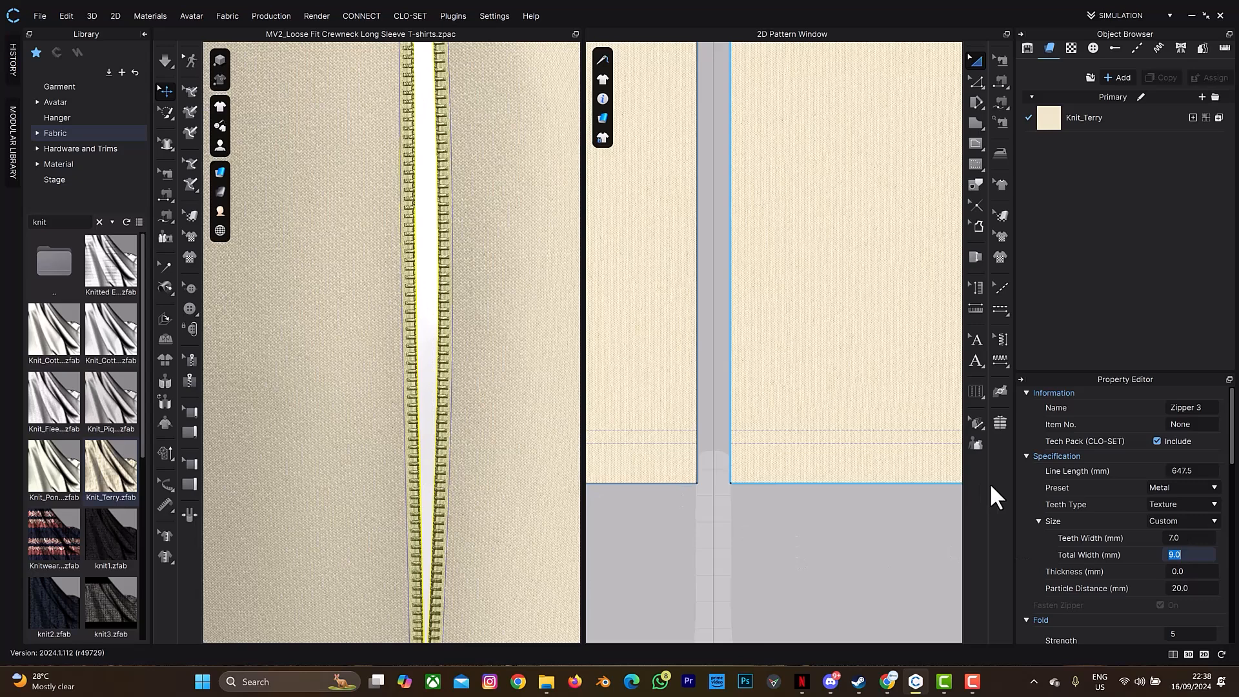
text(11)
key(Return)
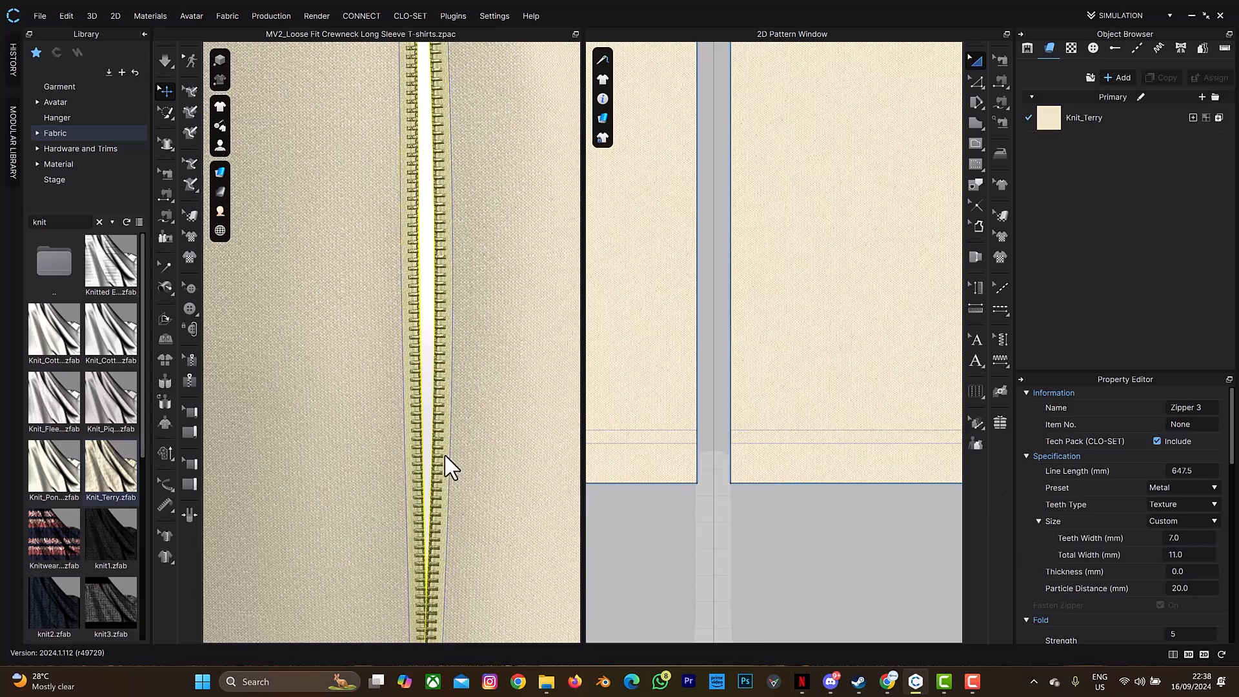
- Review the material type options for the zipper teeth, keeping Metal
scroll(1138, 536, down, 1)
scroll(1142, 549, up, 1)
scroll(1097, 558, down, 2)
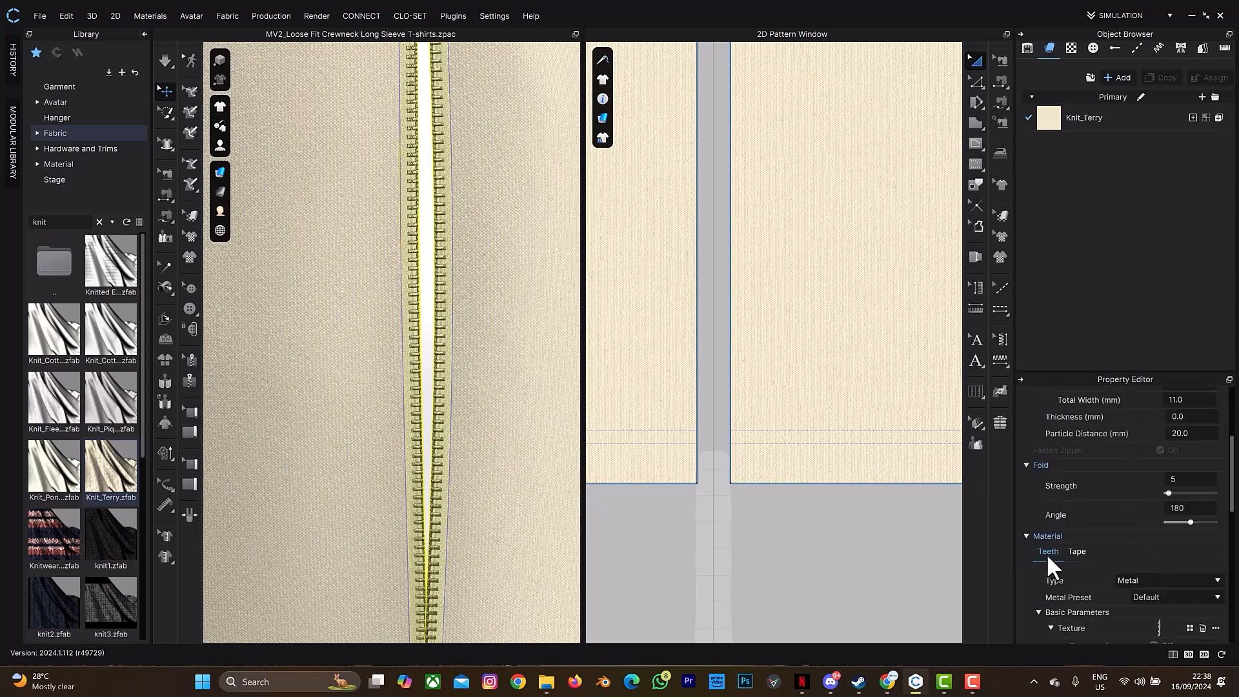
scroll(1147, 541, down, 2)
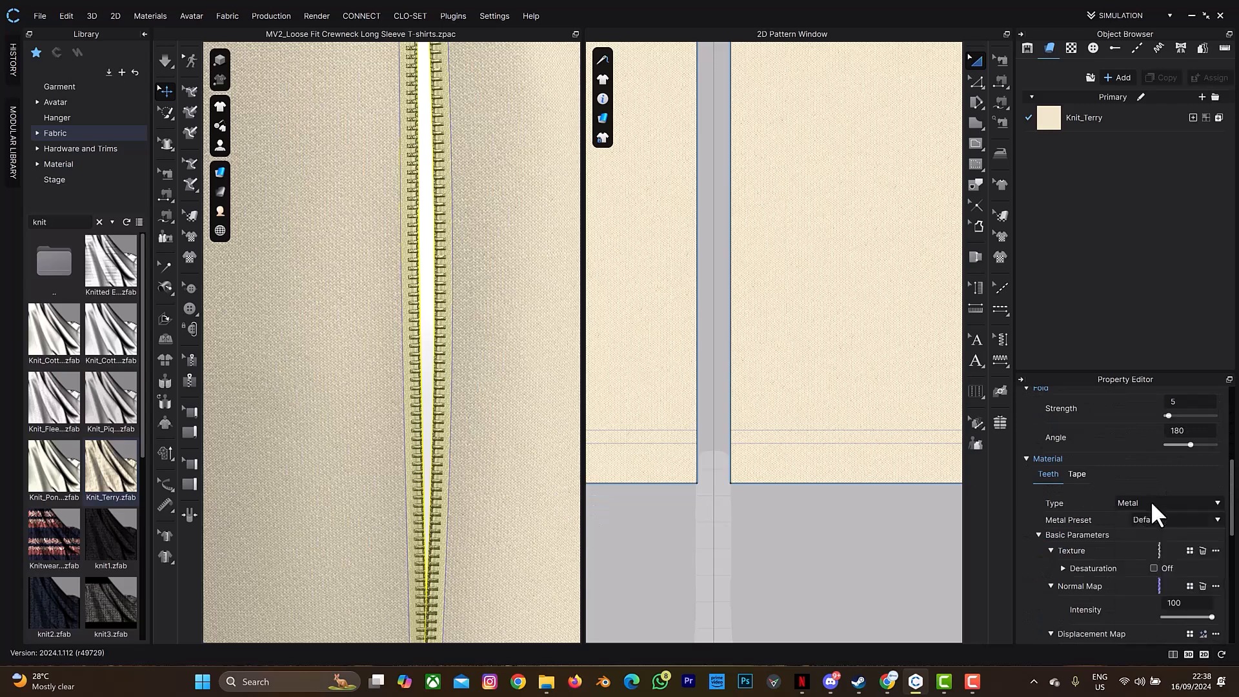
click(1153, 504)
click(1155, 496)
- Set the zipper tape's material color to the Orange 1 swatch (F89900) and apply it
click(1082, 475)
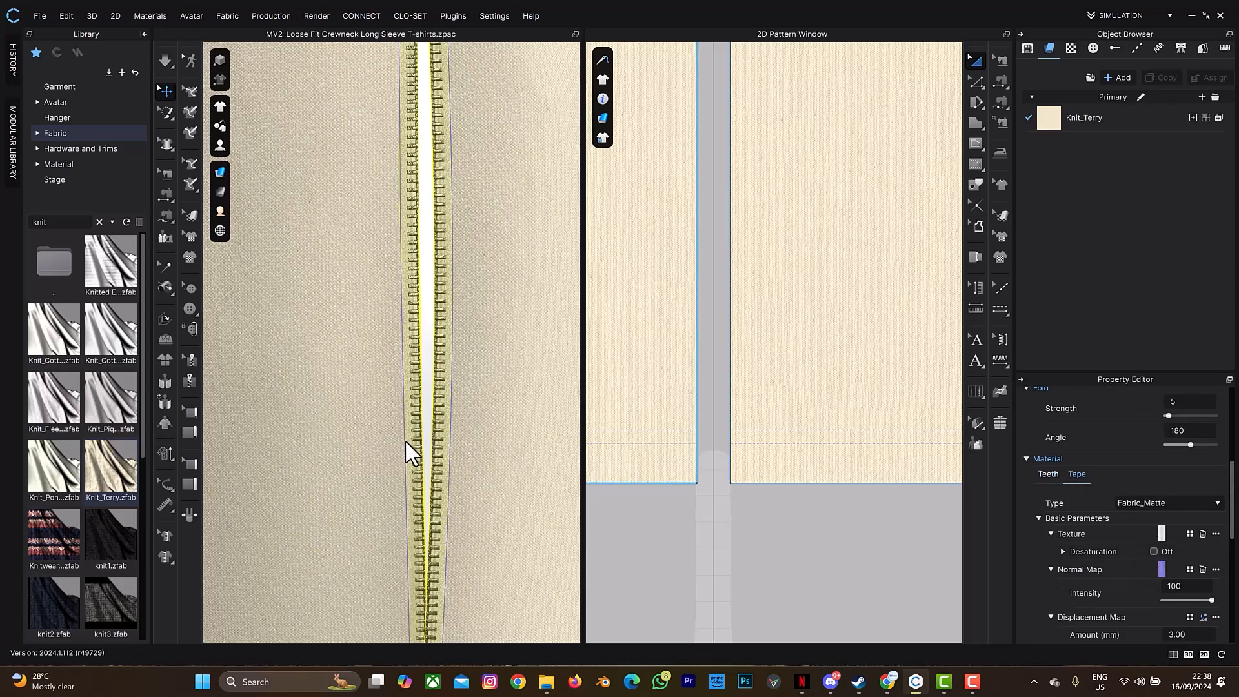
scroll(1179, 553, down, 4)
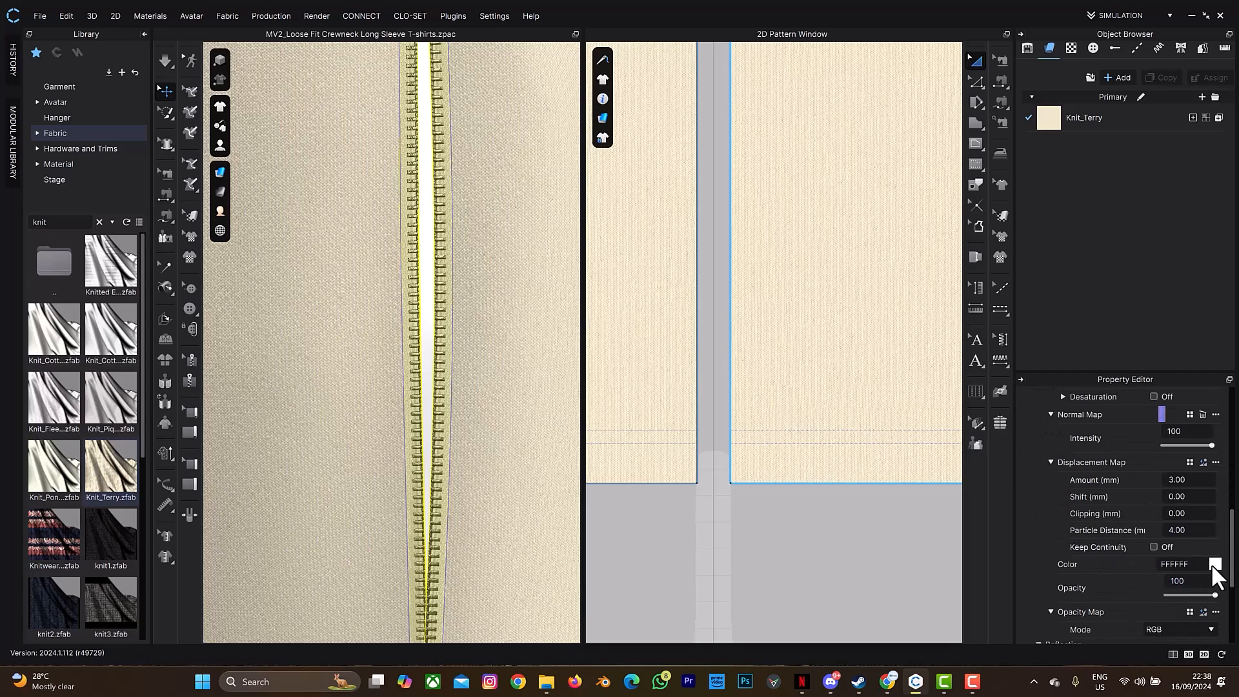
scroll(1156, 547, up, 3)
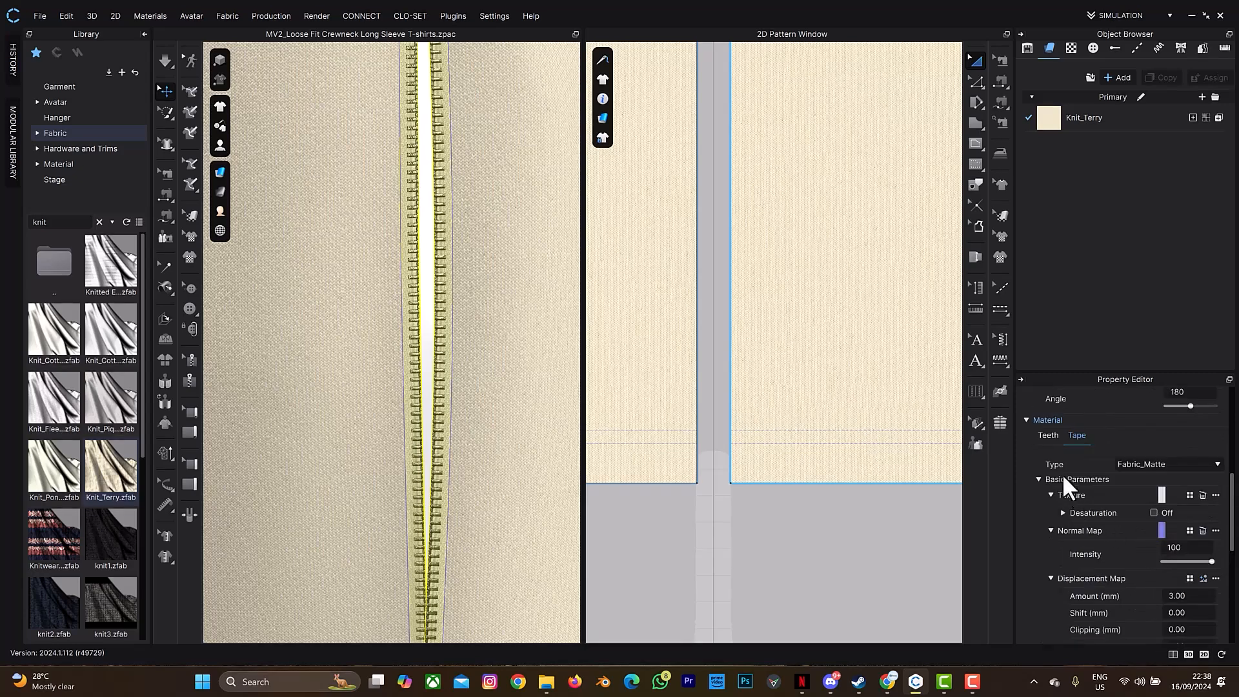
scroll(1206, 597, down, 3)
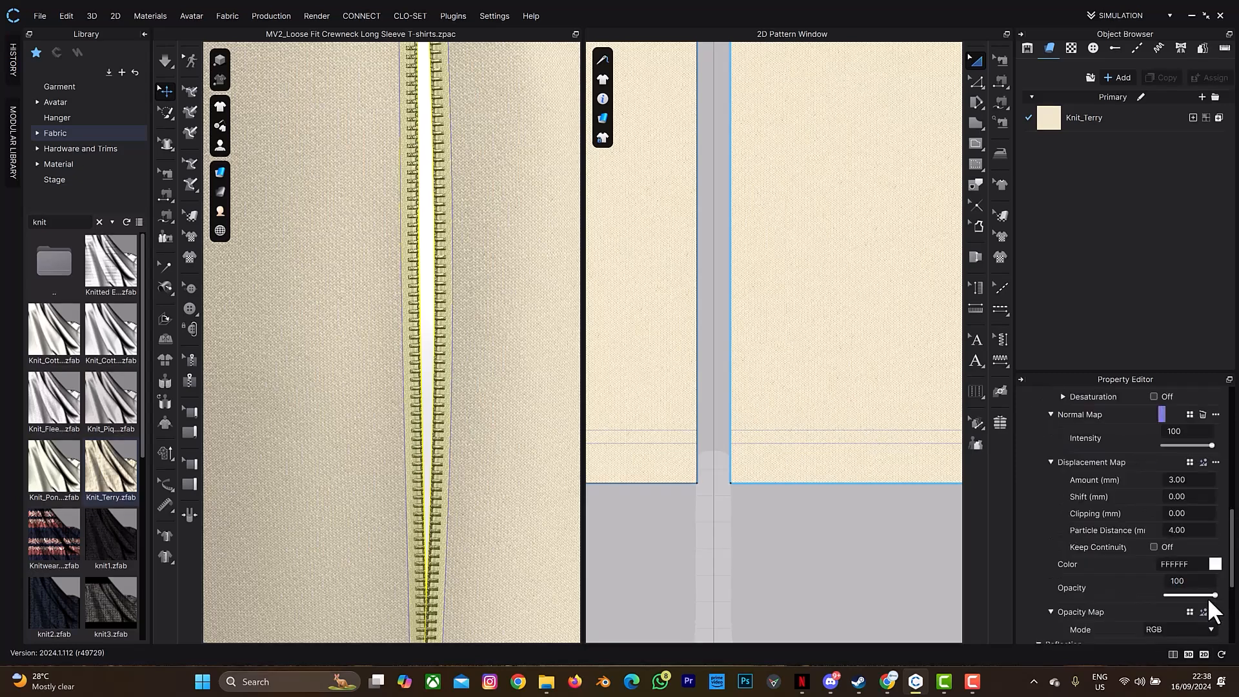
click(1214, 564)
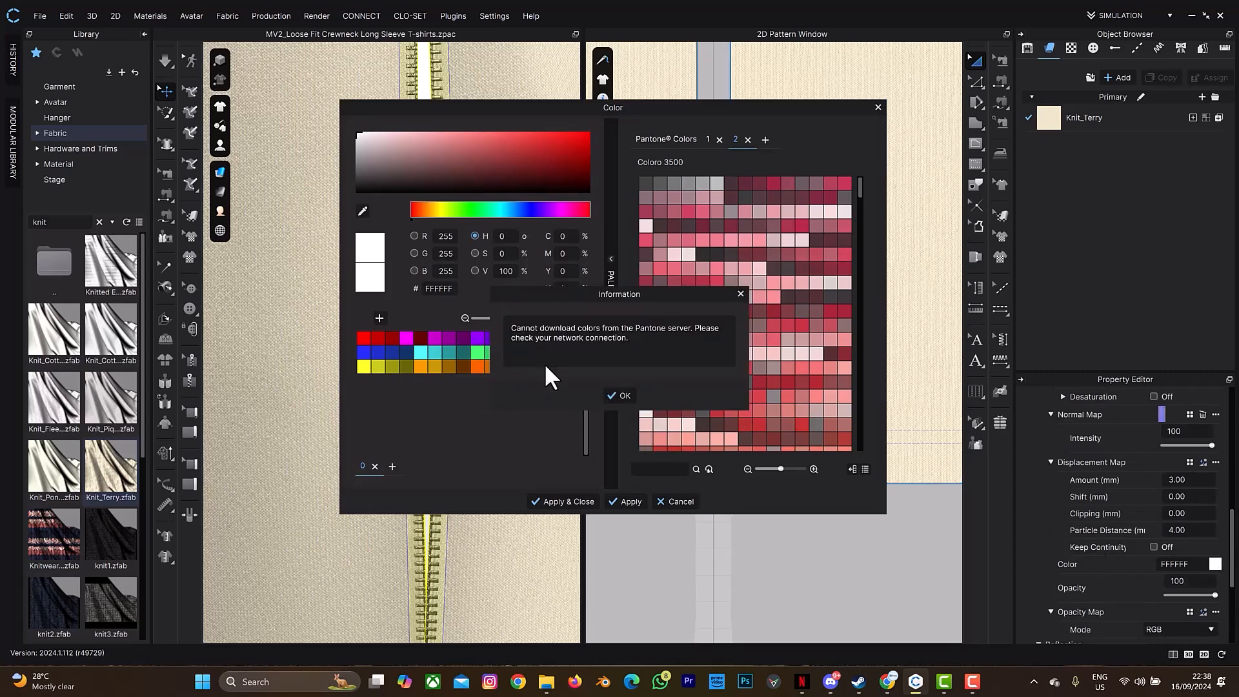
key(Return)
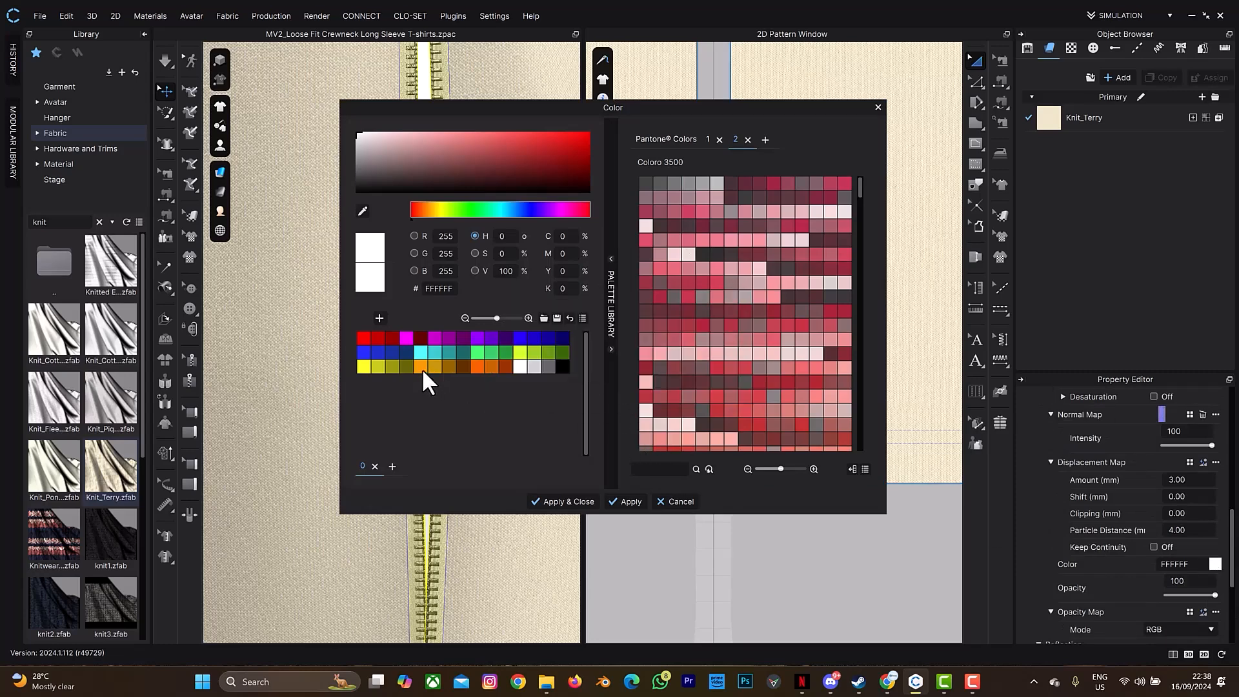
click(420, 367)
click(625, 502)
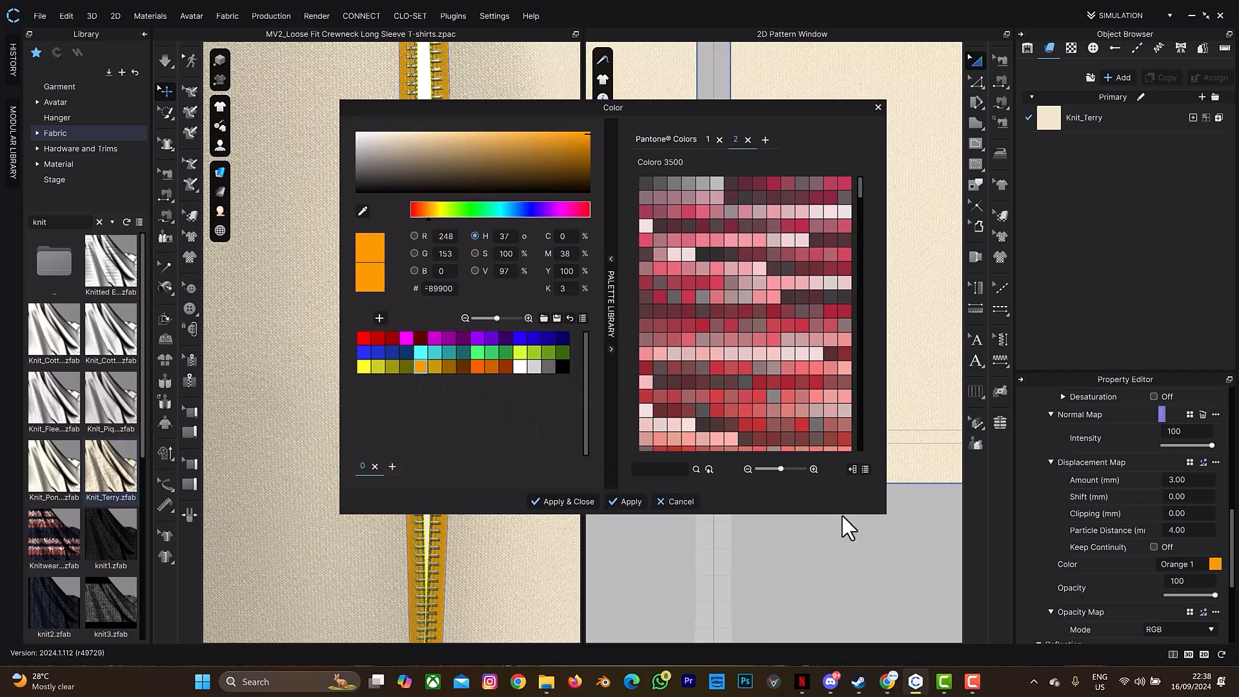
click(581, 502)
- Apply the same Orange 1 color to the zipper teeth and inspect the zipper down to the lower slider
scroll(1119, 520, up, 3)
click(1048, 474)
scroll(1209, 567, down, 2)
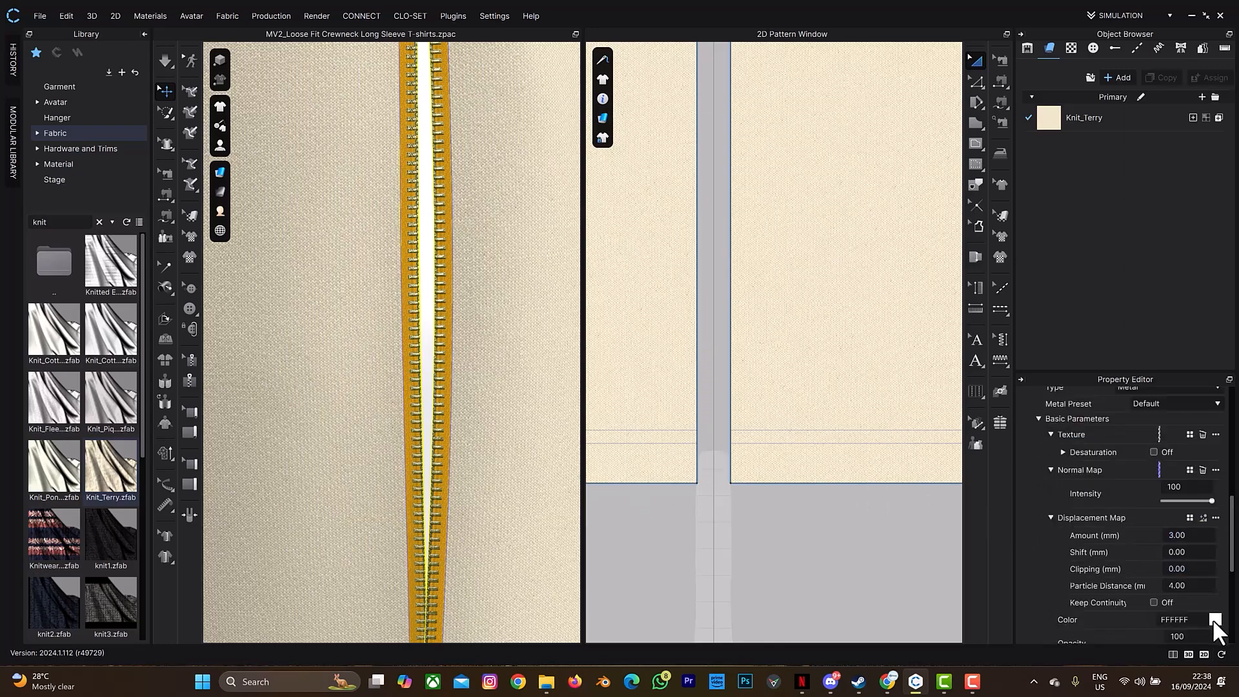
click(1214, 620)
click(420, 367)
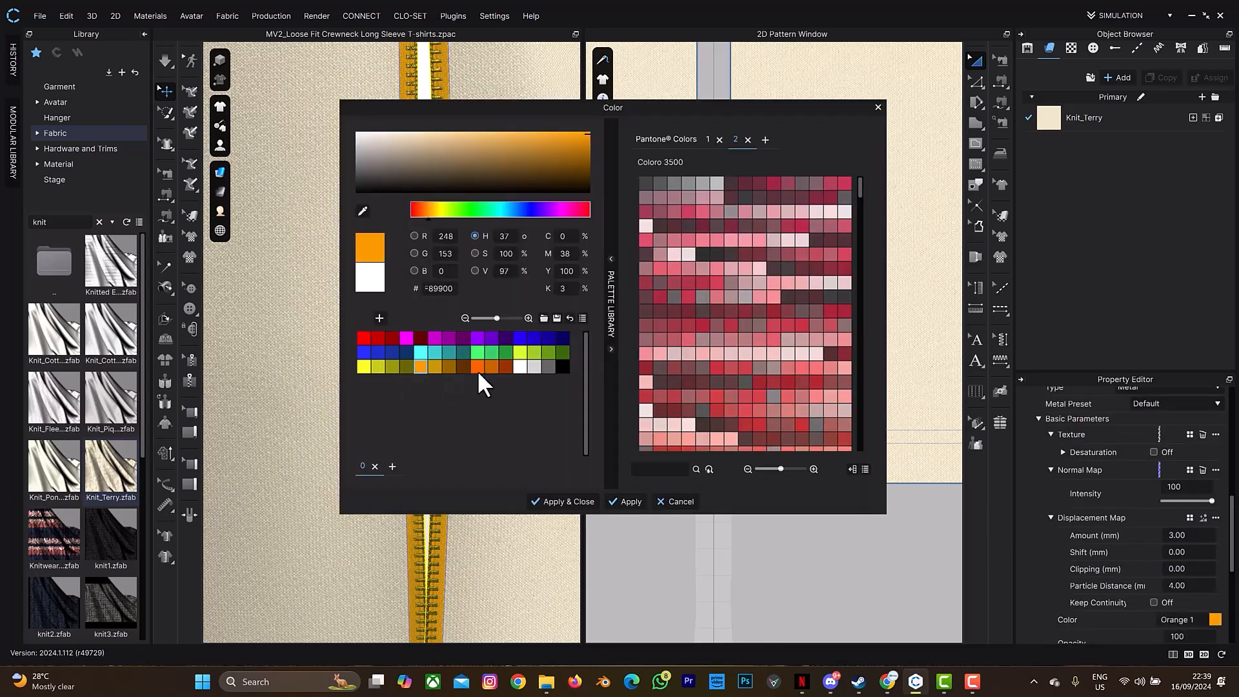
click(571, 501)
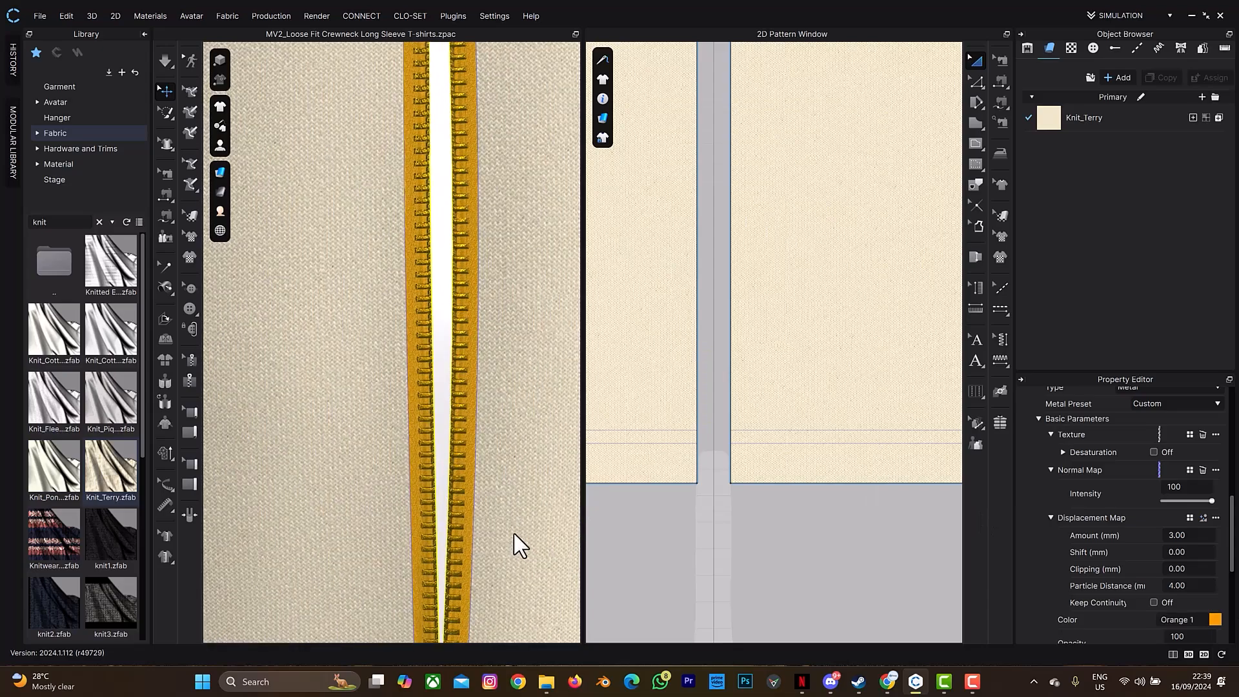
scroll(513, 527, up, 2)
middle_drag(512, 543, 521, 400)
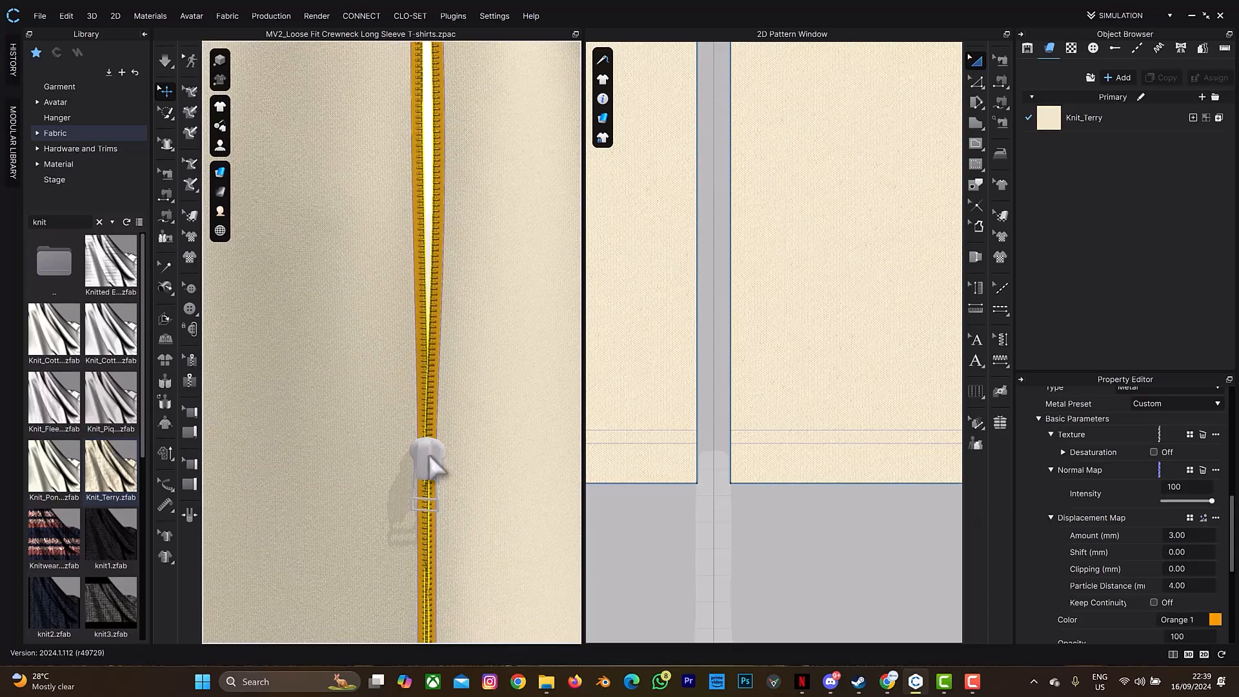
- Set the material color of the zipper sliders to the Orange 1 swatch (F89900) and apply it
click(428, 454)
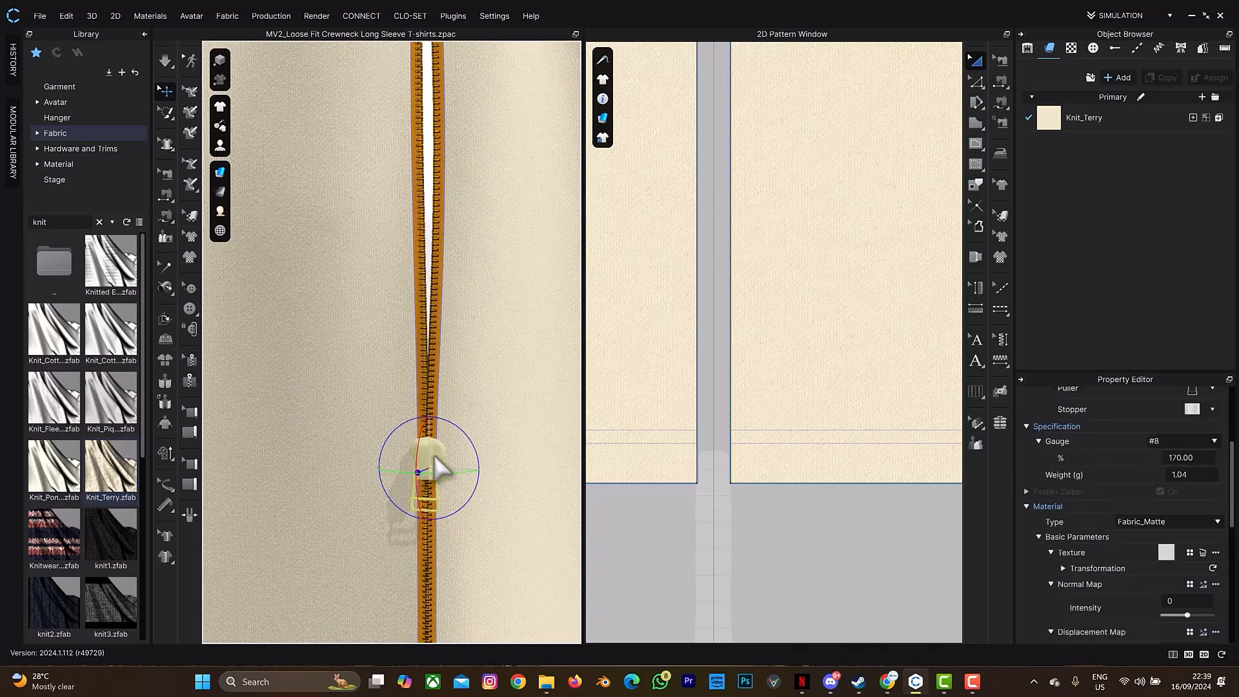
scroll(1205, 582, down, 3)
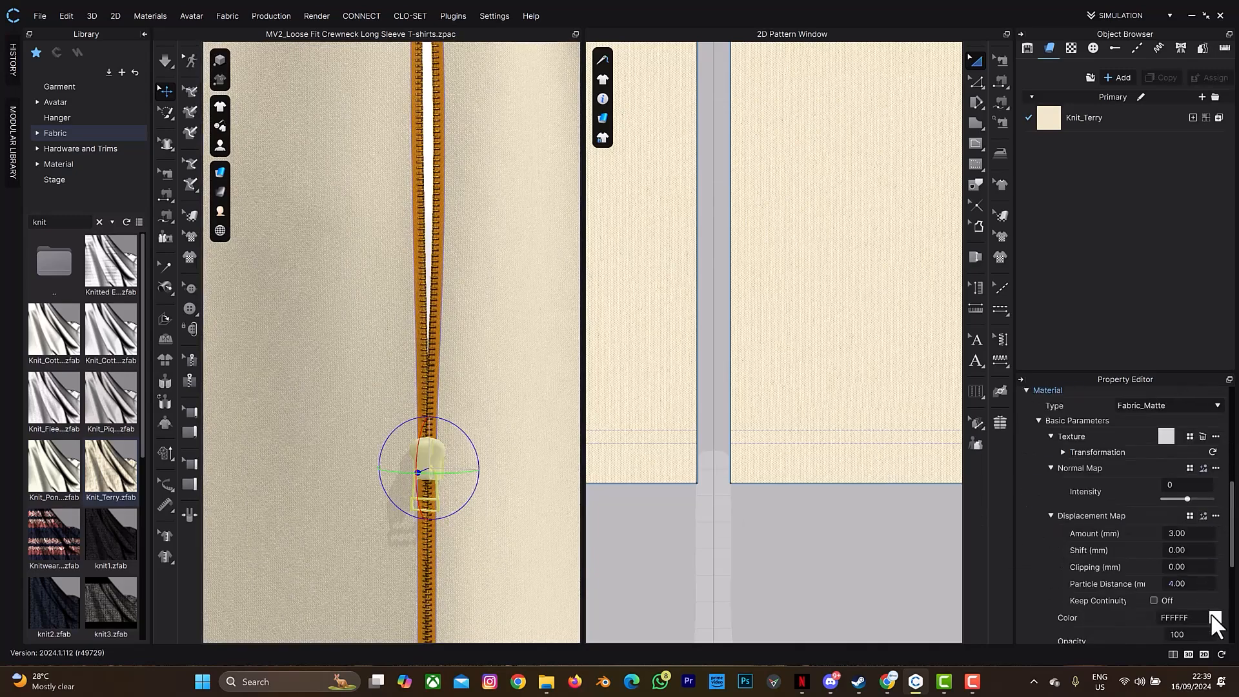
click(1213, 616)
click(425, 366)
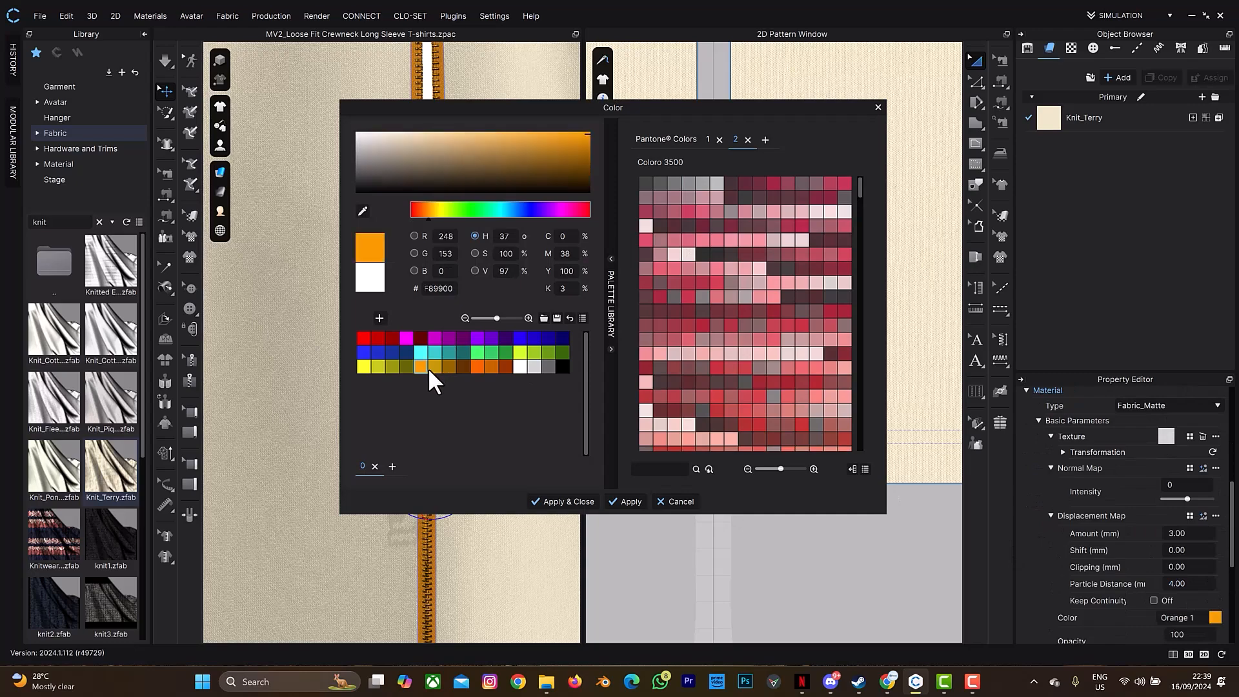
click(587, 500)
- Move the lower zipper slider up to about midway between the chest line and the hem, and start the simulation
scroll(447, 433, down, 10)
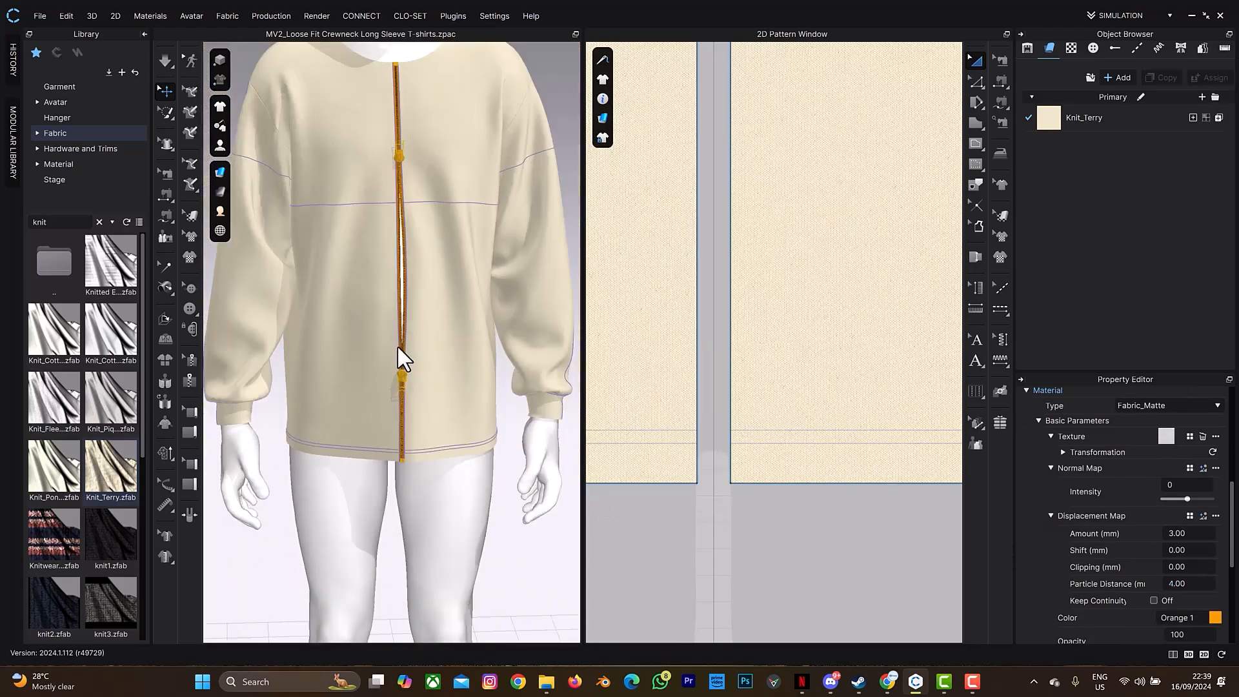
middle_drag(400, 348, 413, 444)
scroll(384, 513, down, 3)
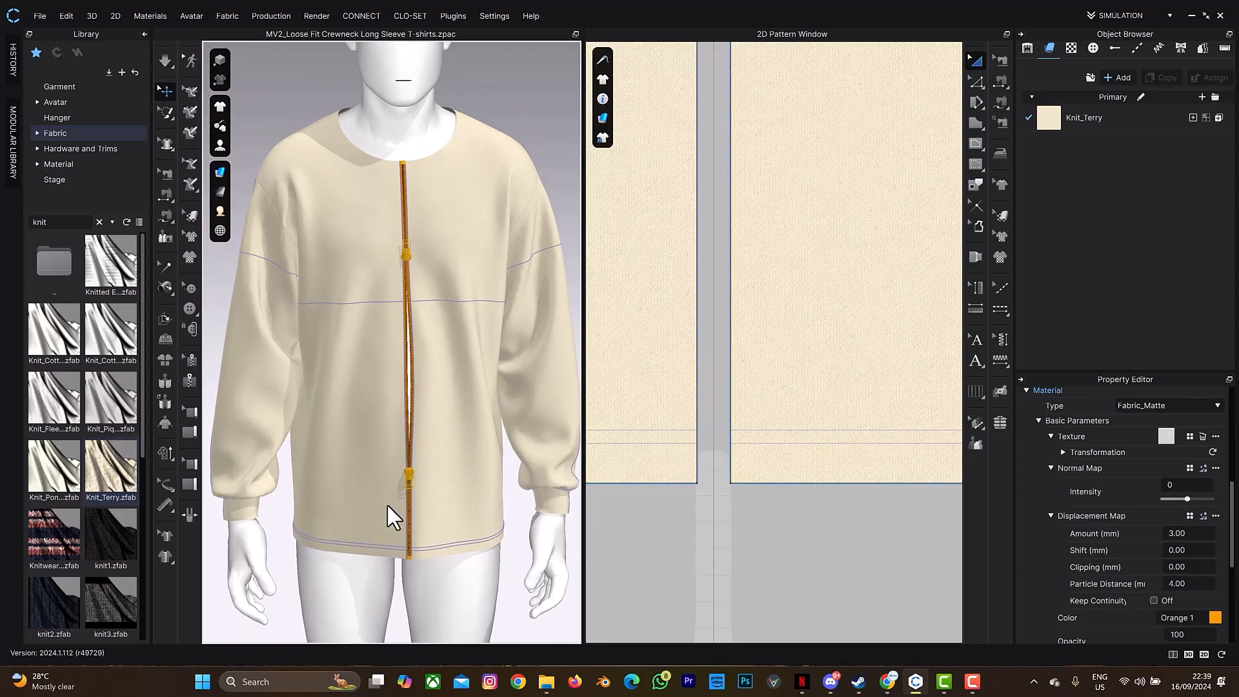
scroll(425, 484, up, 8)
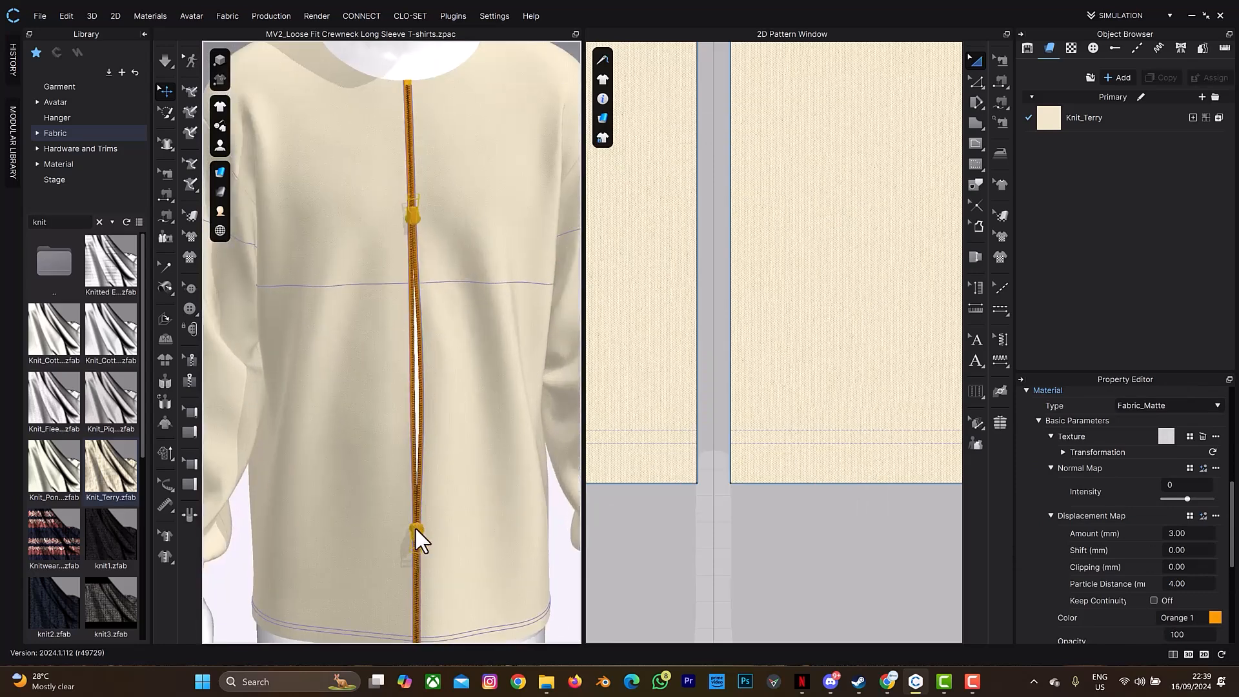
click(415, 528)
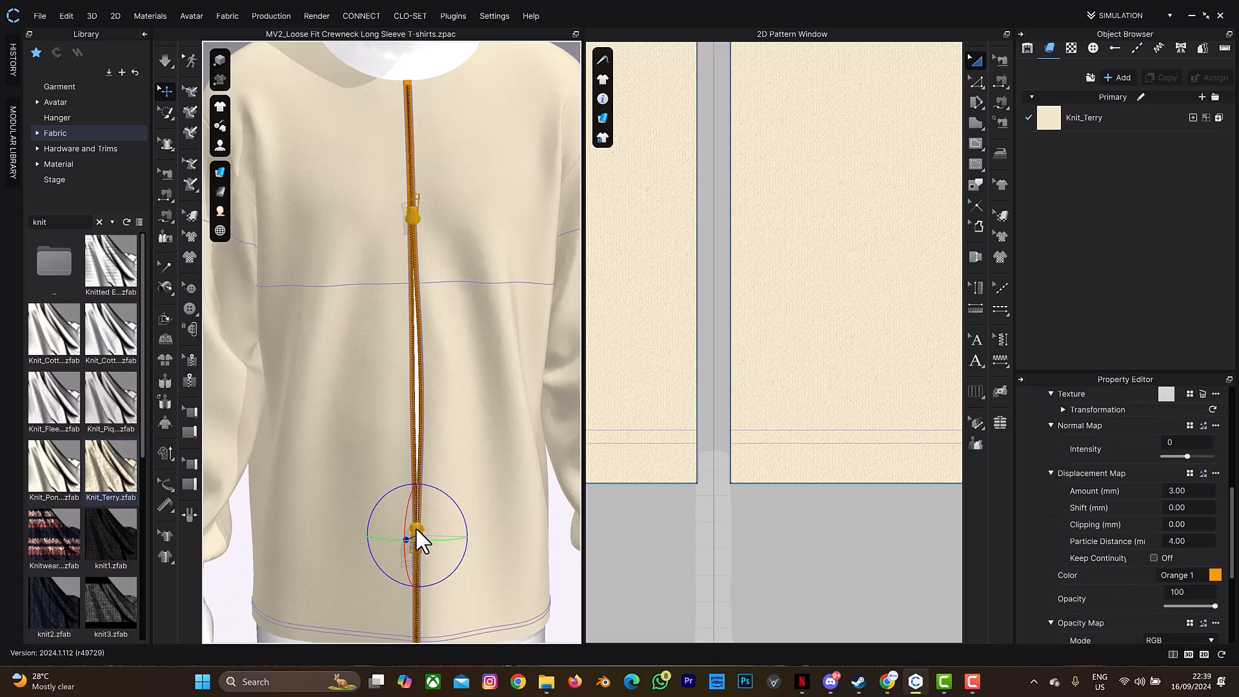
drag(416, 529, 422, 430)
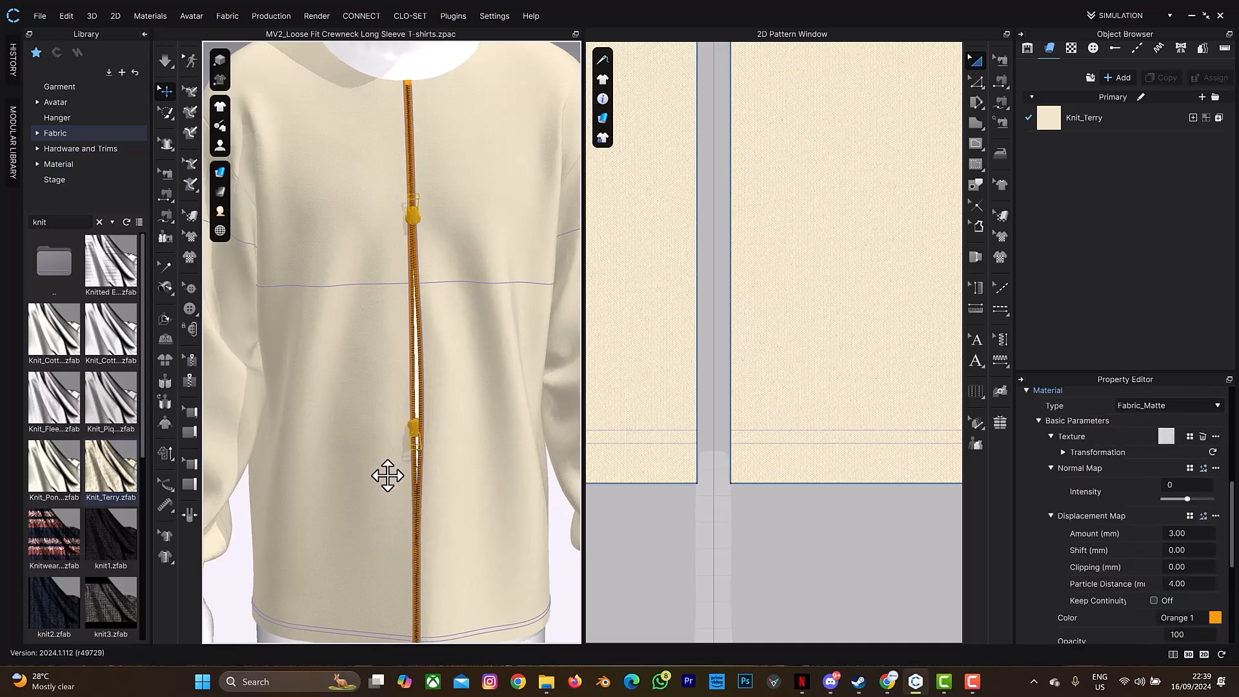
key(space)
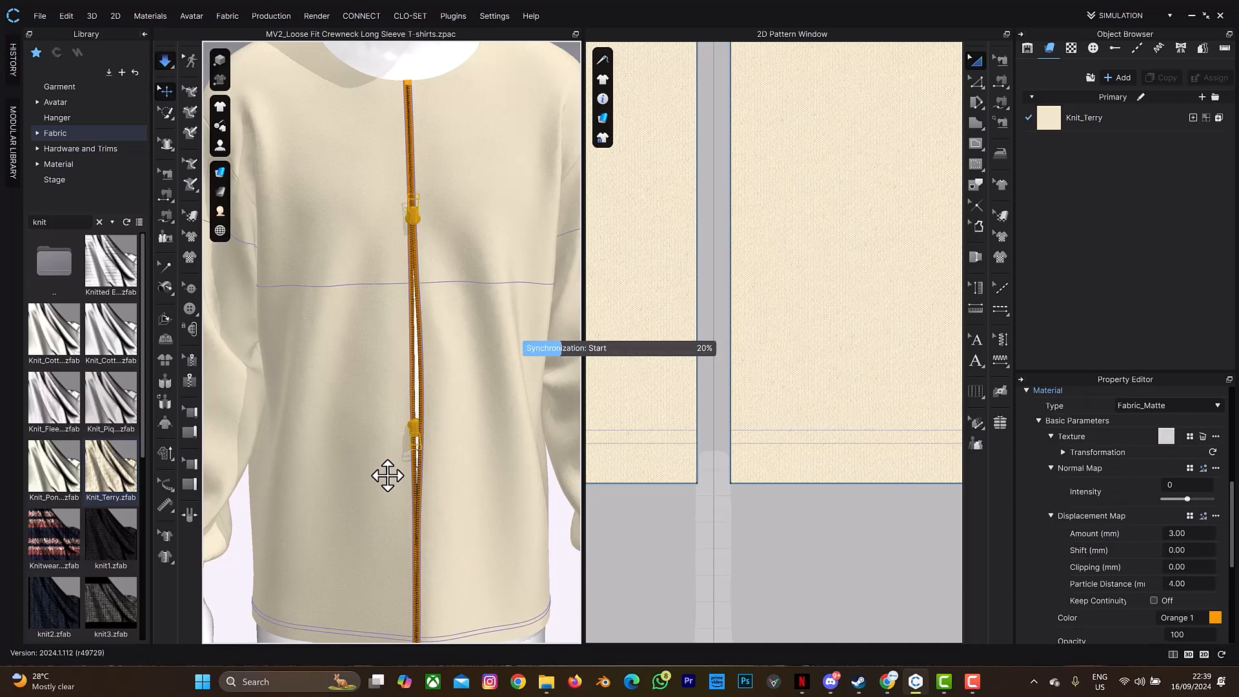